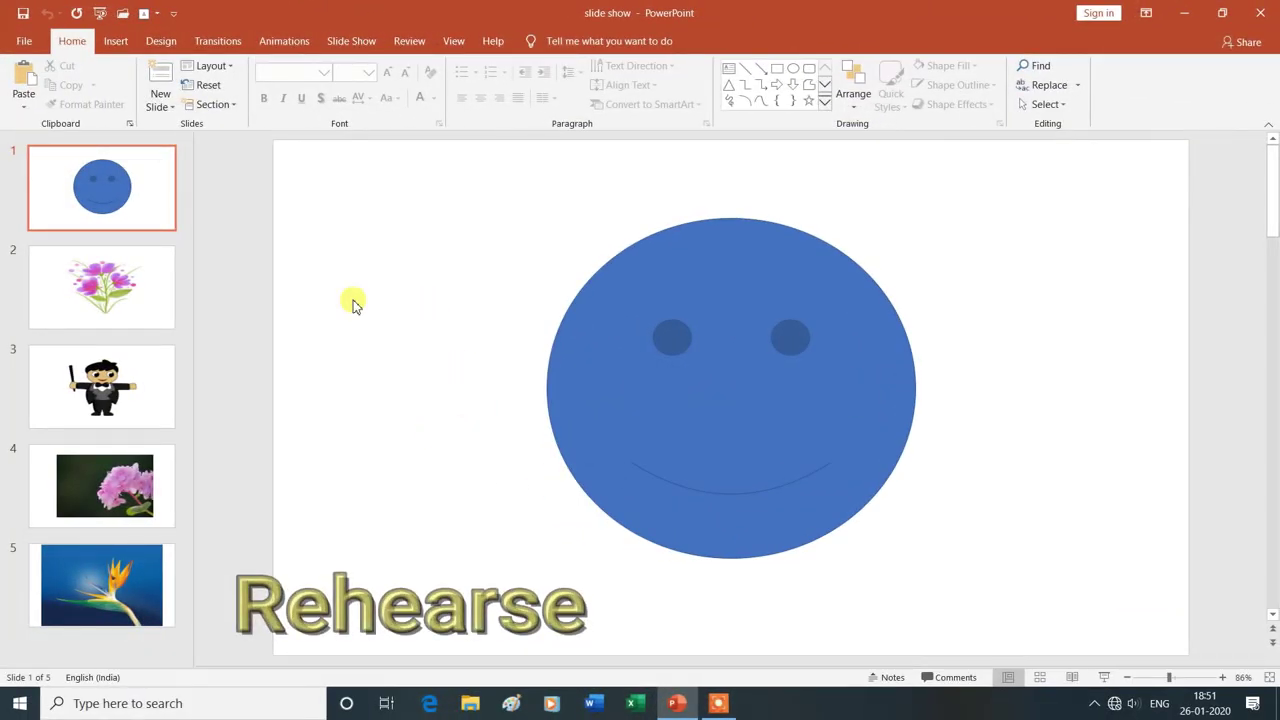
# Step: Switch to the Slide Show ribbon to reach the setup and rehearsal commands
pyautogui.click(363, 44)
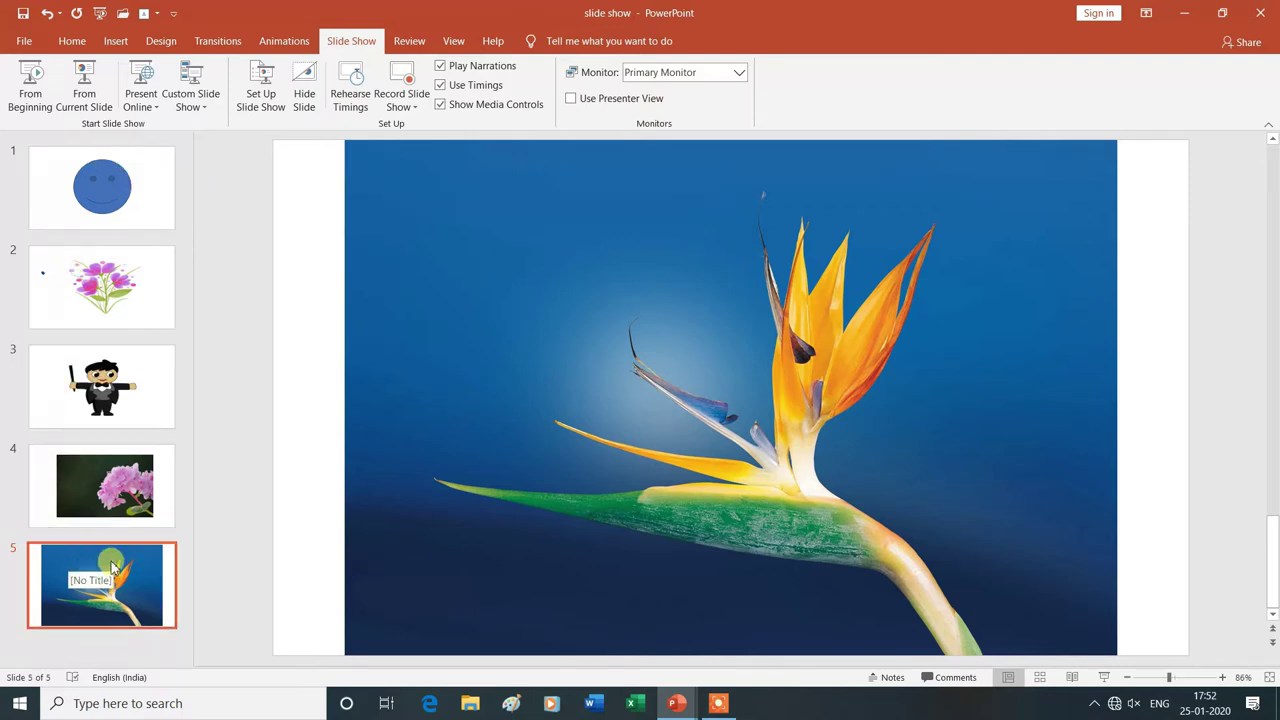
# Step: Rehearse timings through all five slides and keep the new 0:00:37 total
pyautogui.click(355, 97)
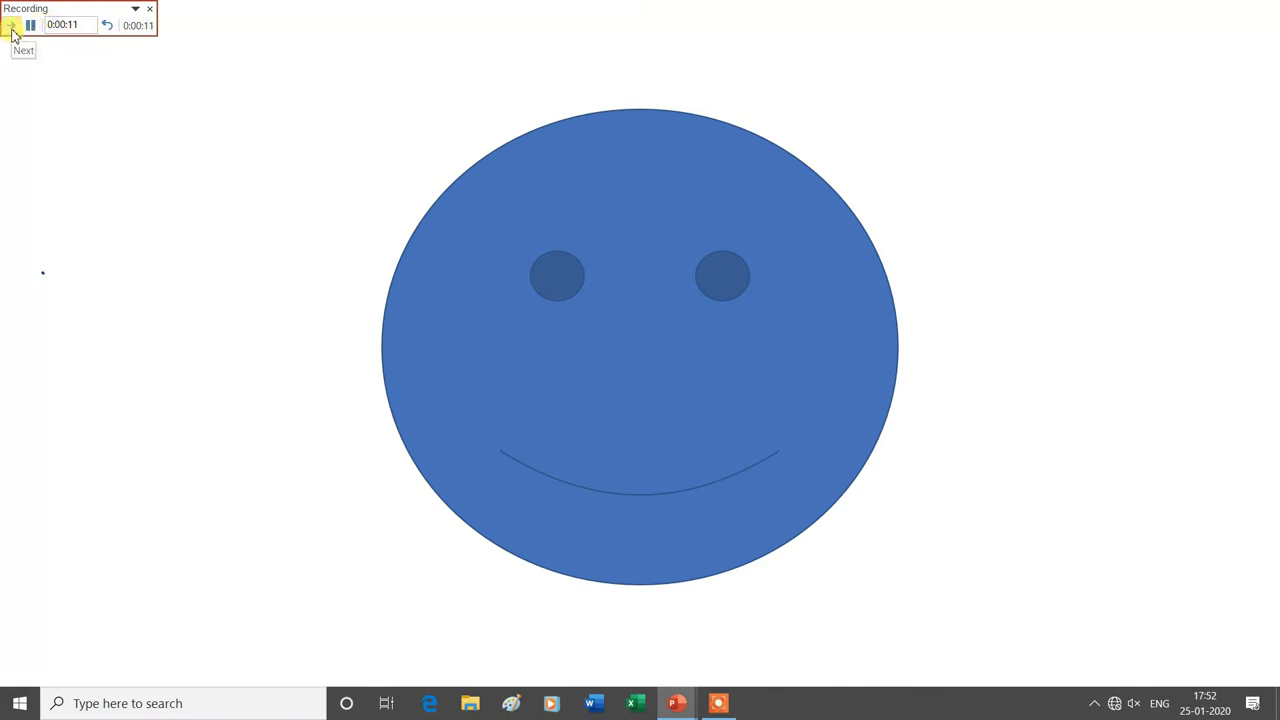
pyautogui.click(13, 35)
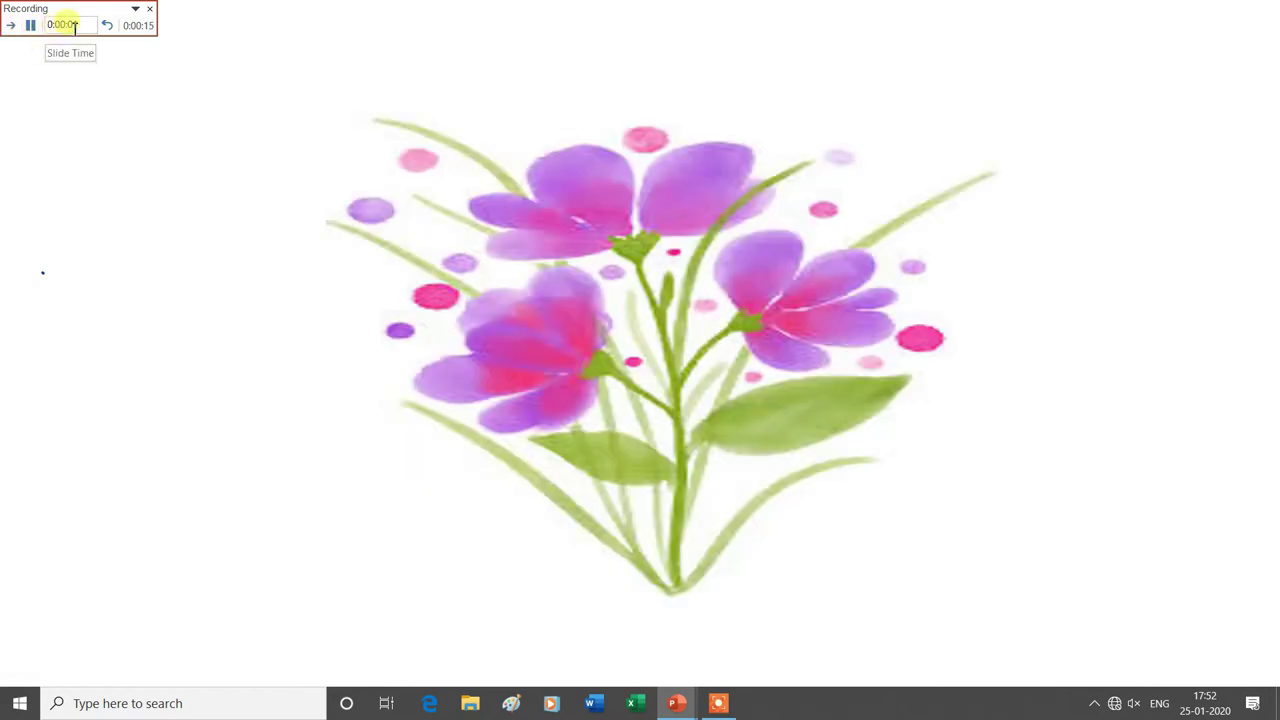
pyautogui.click(13, 35)
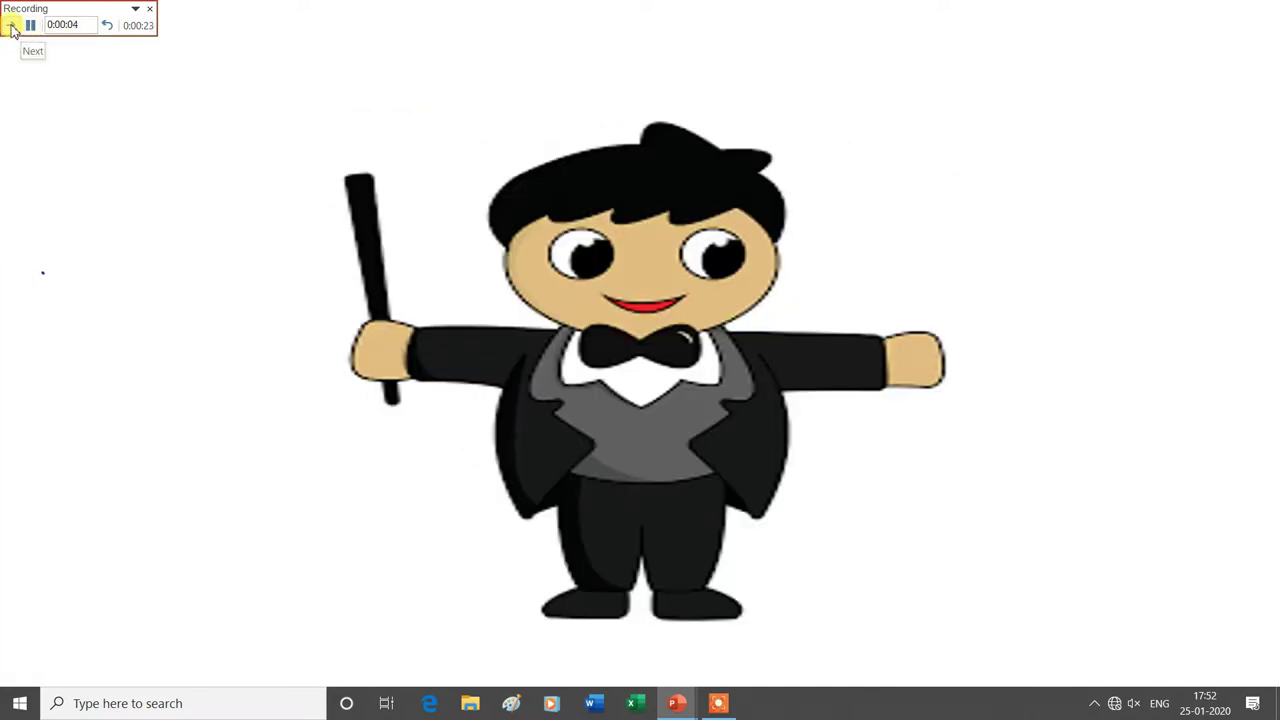
pyautogui.click(13, 30)
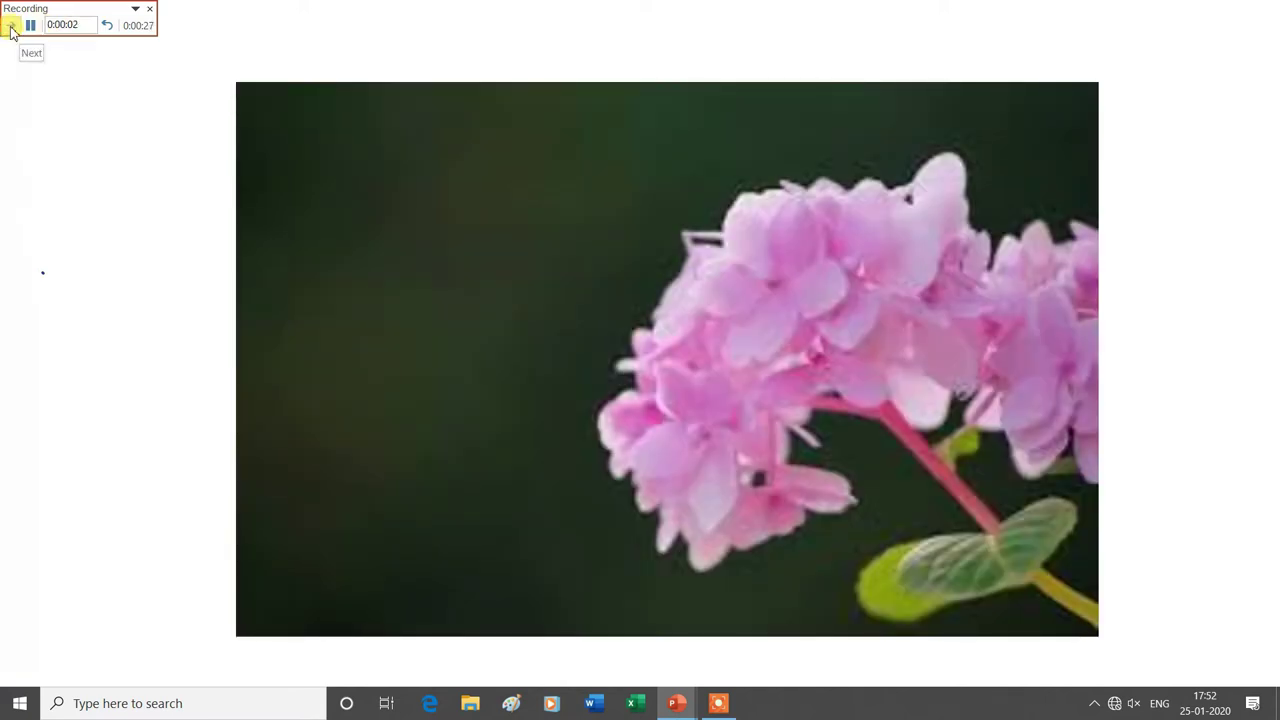
pyautogui.click(13, 30)
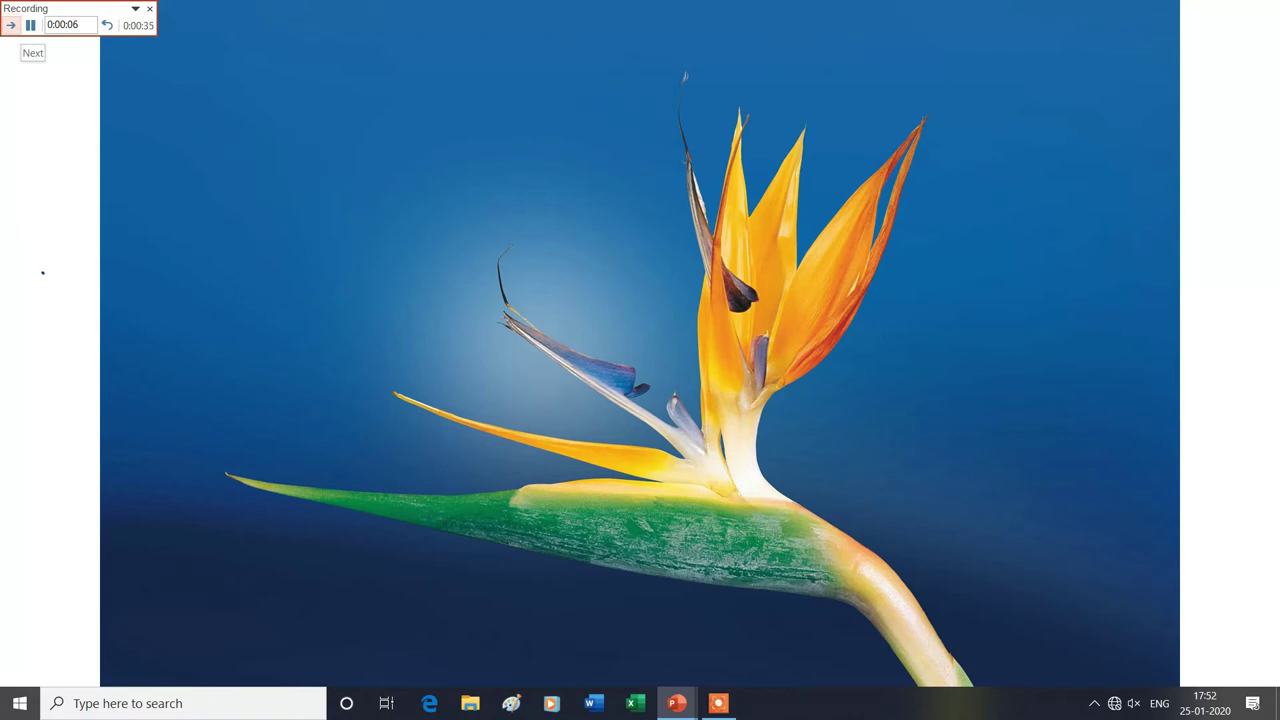
pyautogui.click(11, 25)
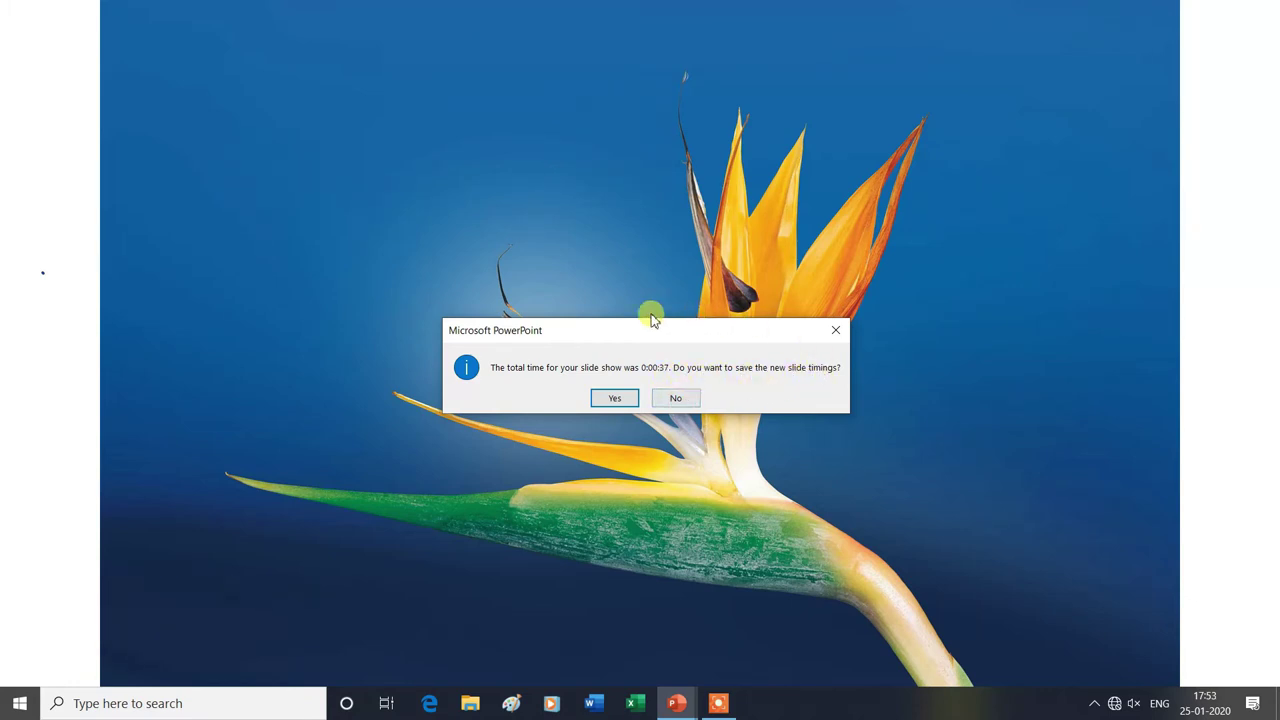
pyautogui.click(616, 399)
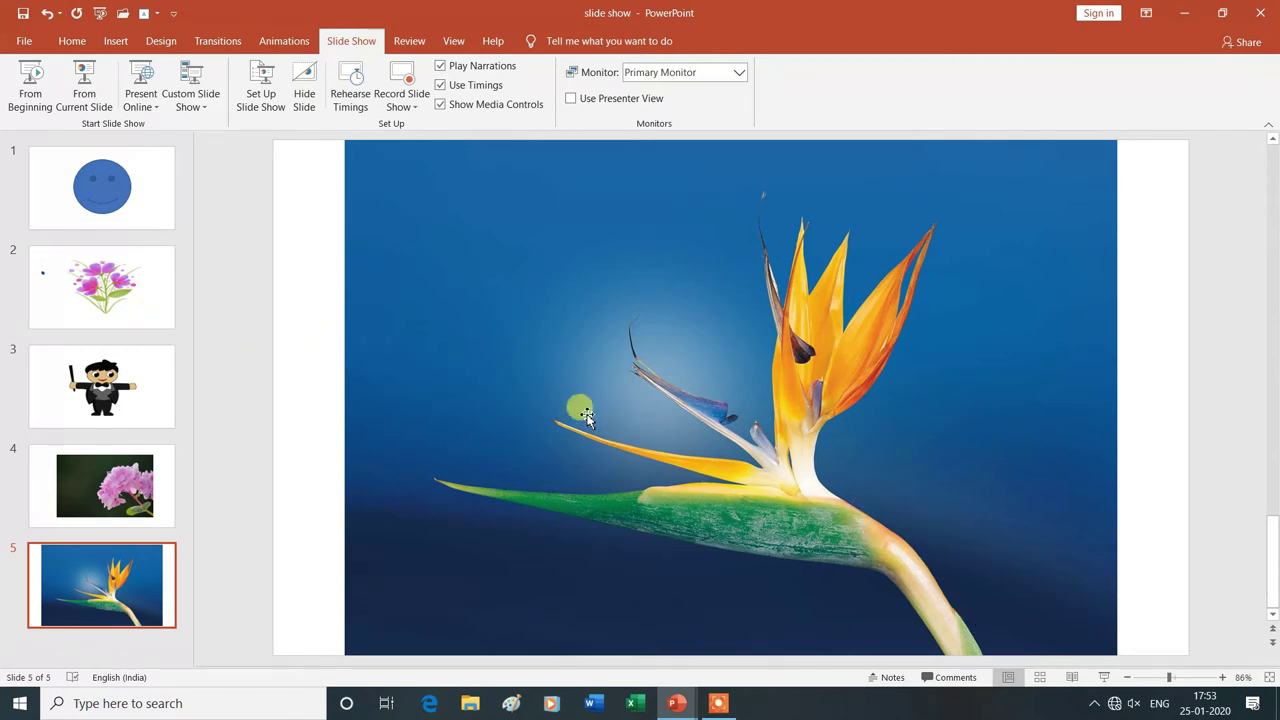
pyautogui.click(72, 196)
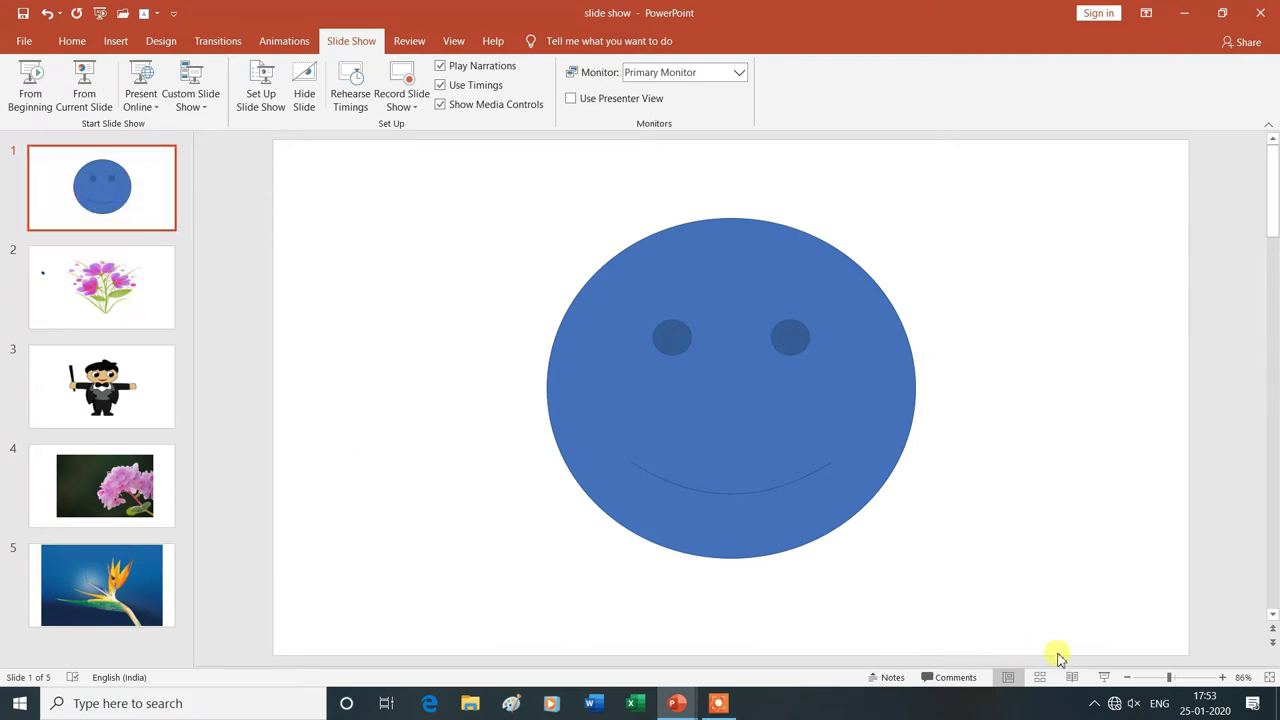
# Step: Play the show from slide 1 through all five slides and exit at the end
pyautogui.click(1103, 680)
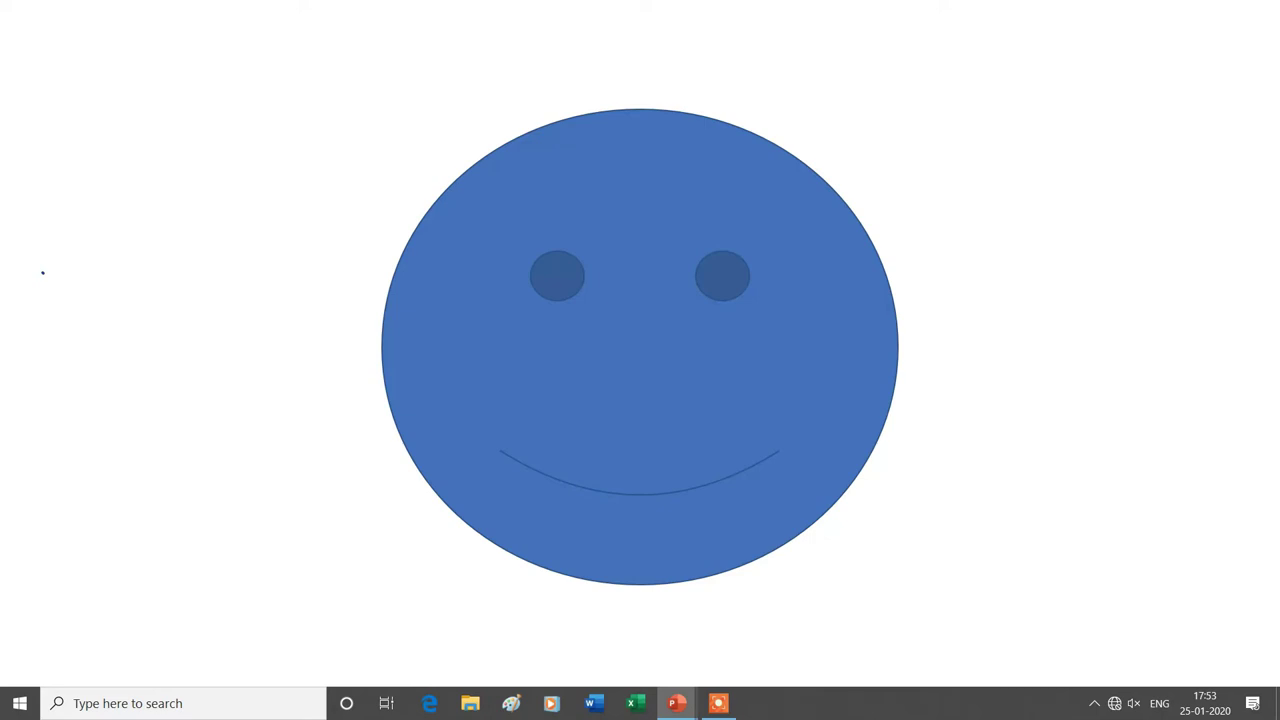
pyautogui.press('Right')
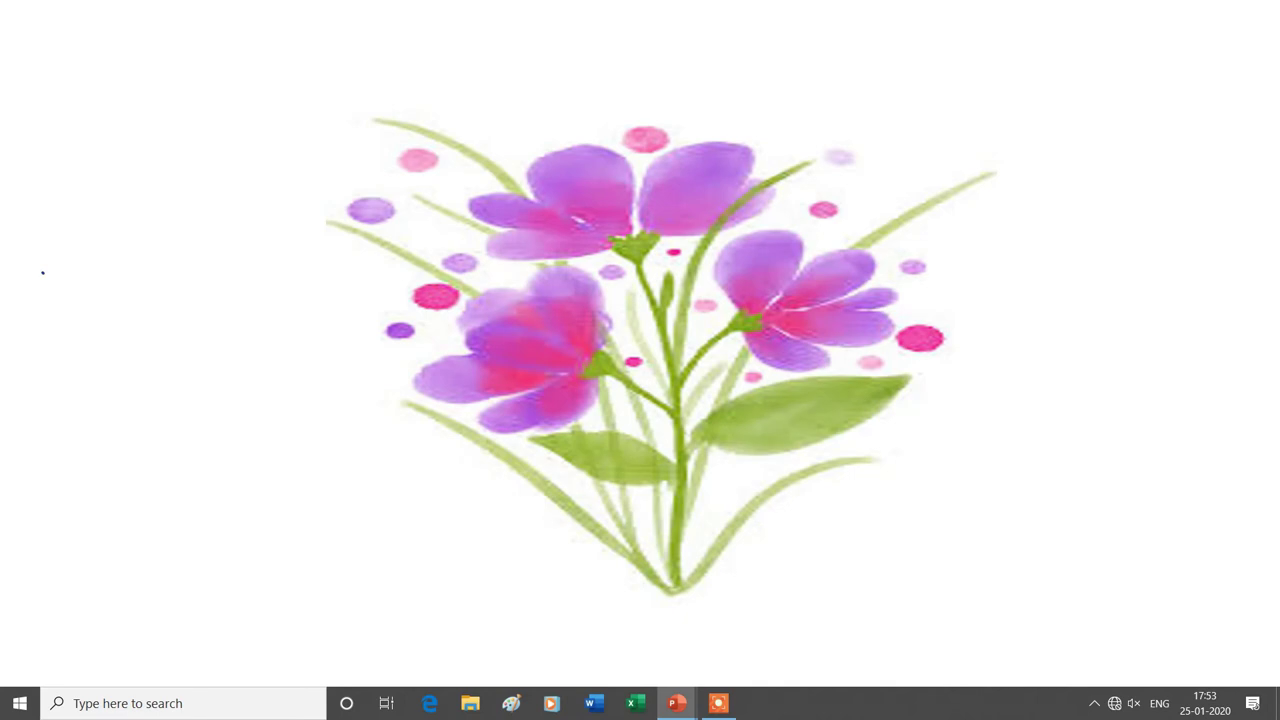
pyautogui.press('Right')
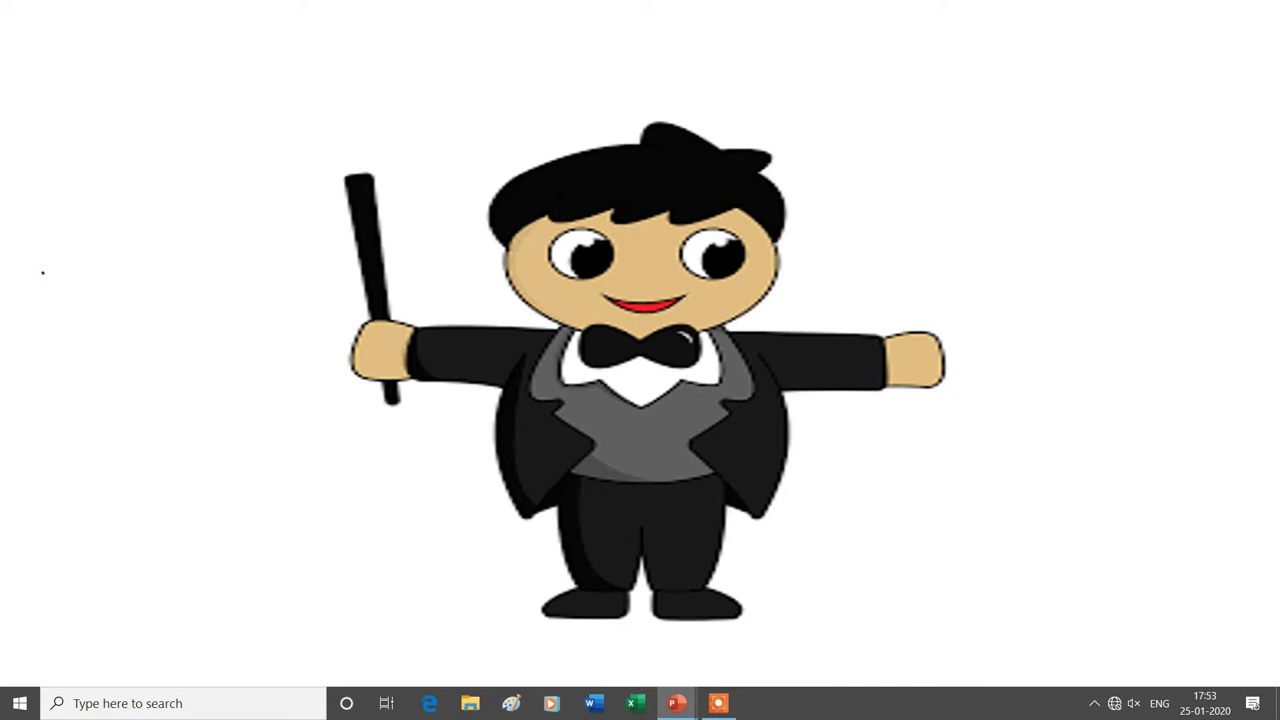
pyautogui.press('Right')
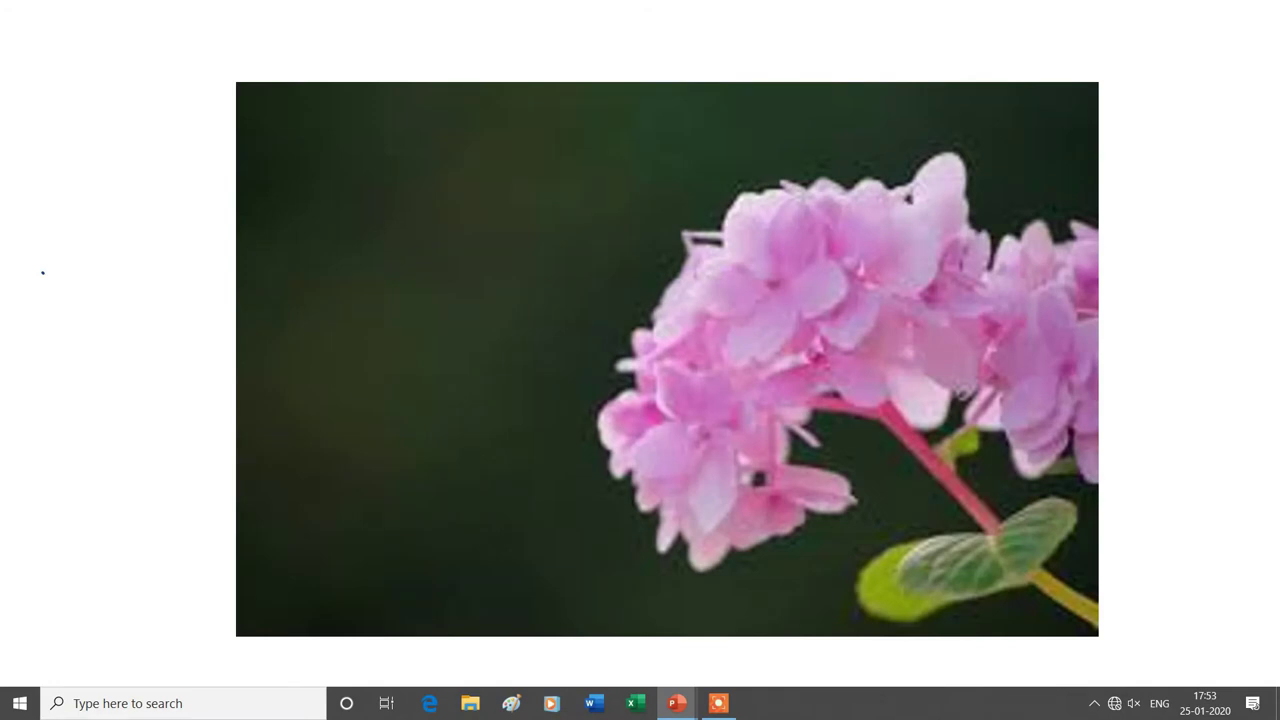
pyautogui.press('Right')
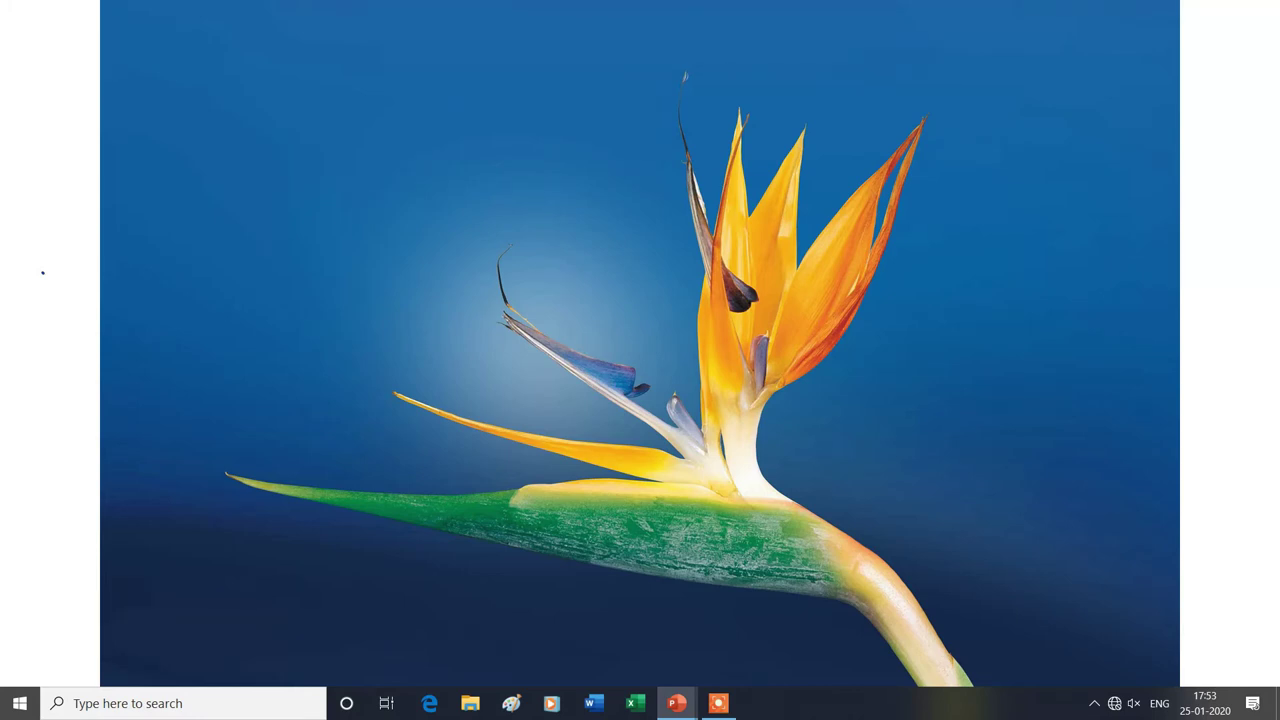
pyautogui.click(487, 422)
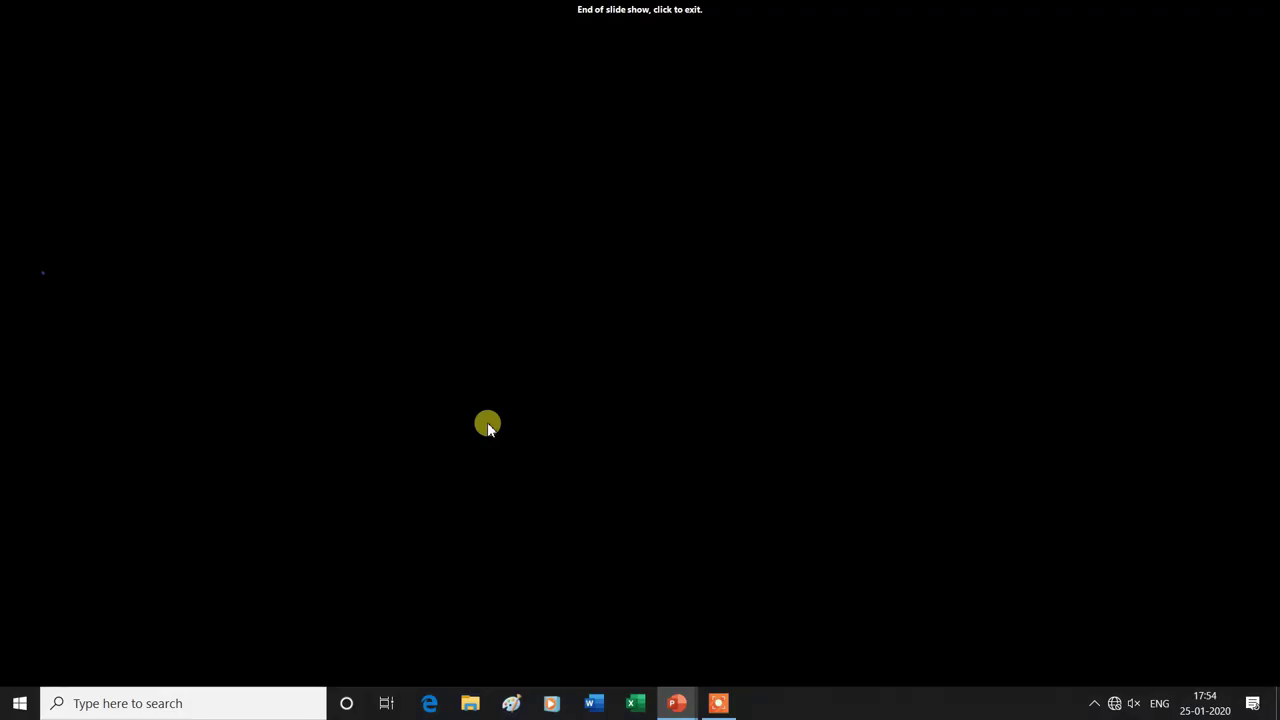
pyautogui.click(487, 422)
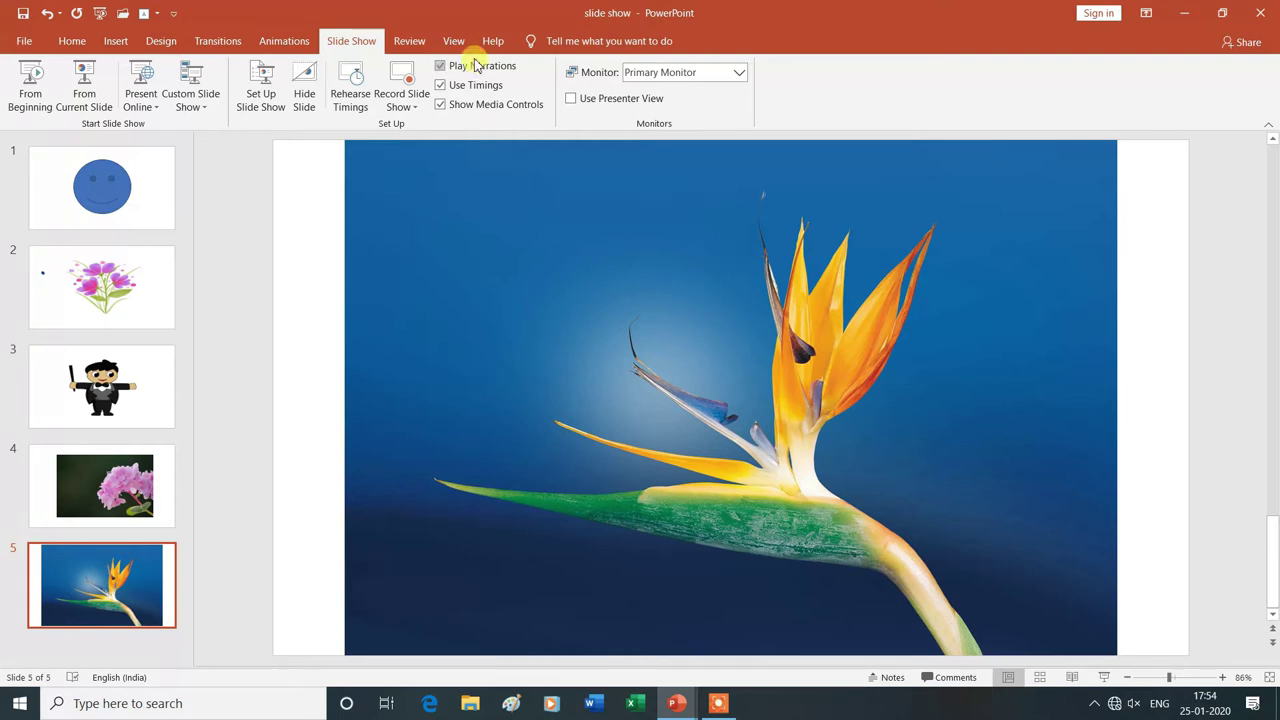
pyautogui.click(453, 40)
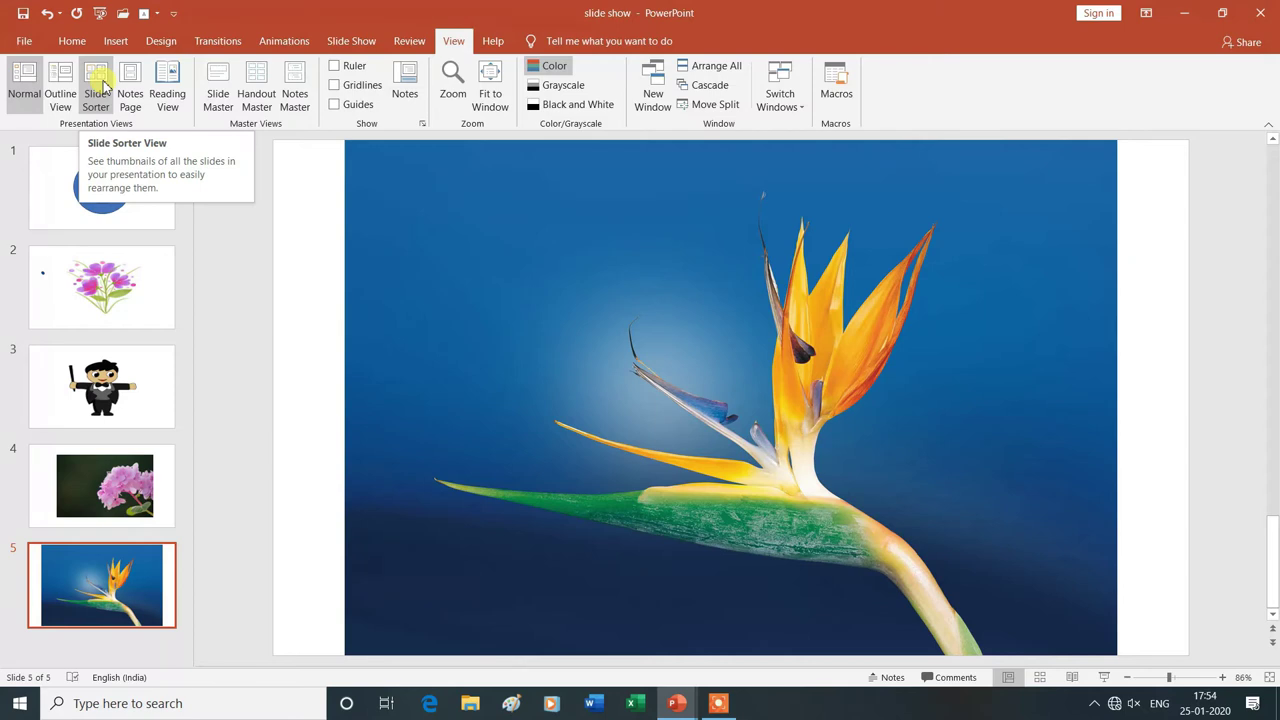
pyautogui.click(104, 86)
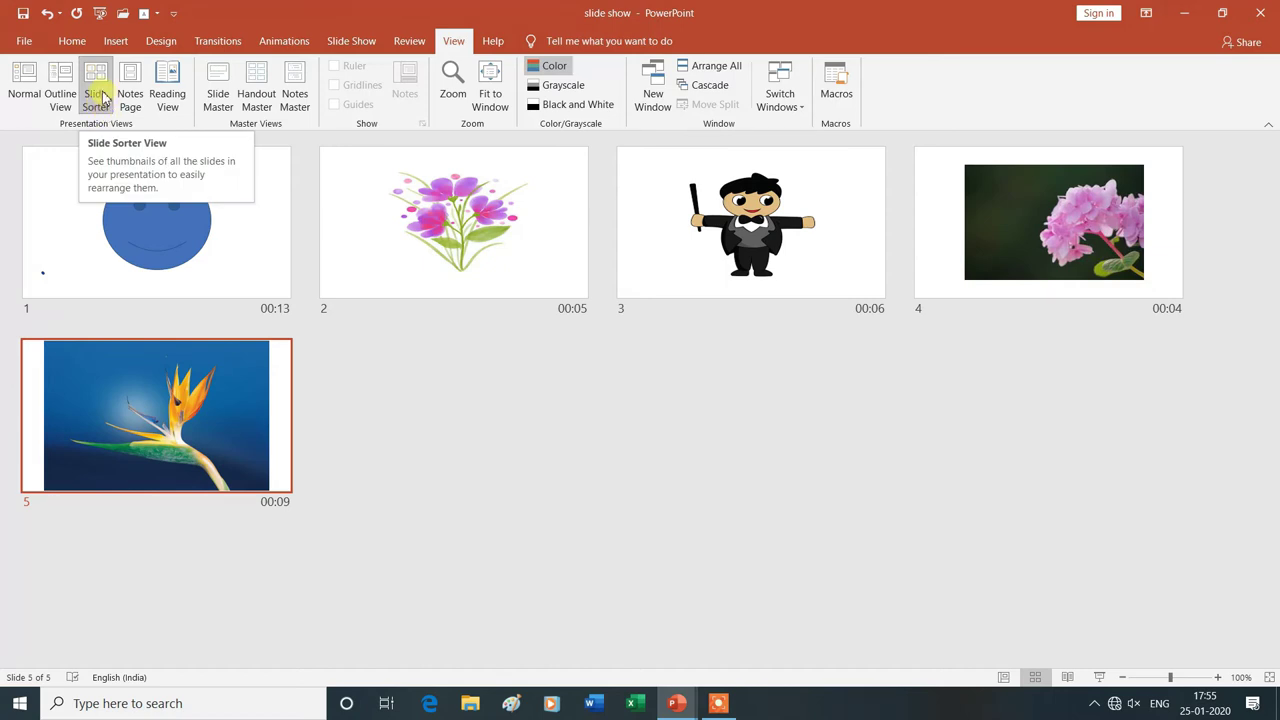
pyautogui.click(24, 88)
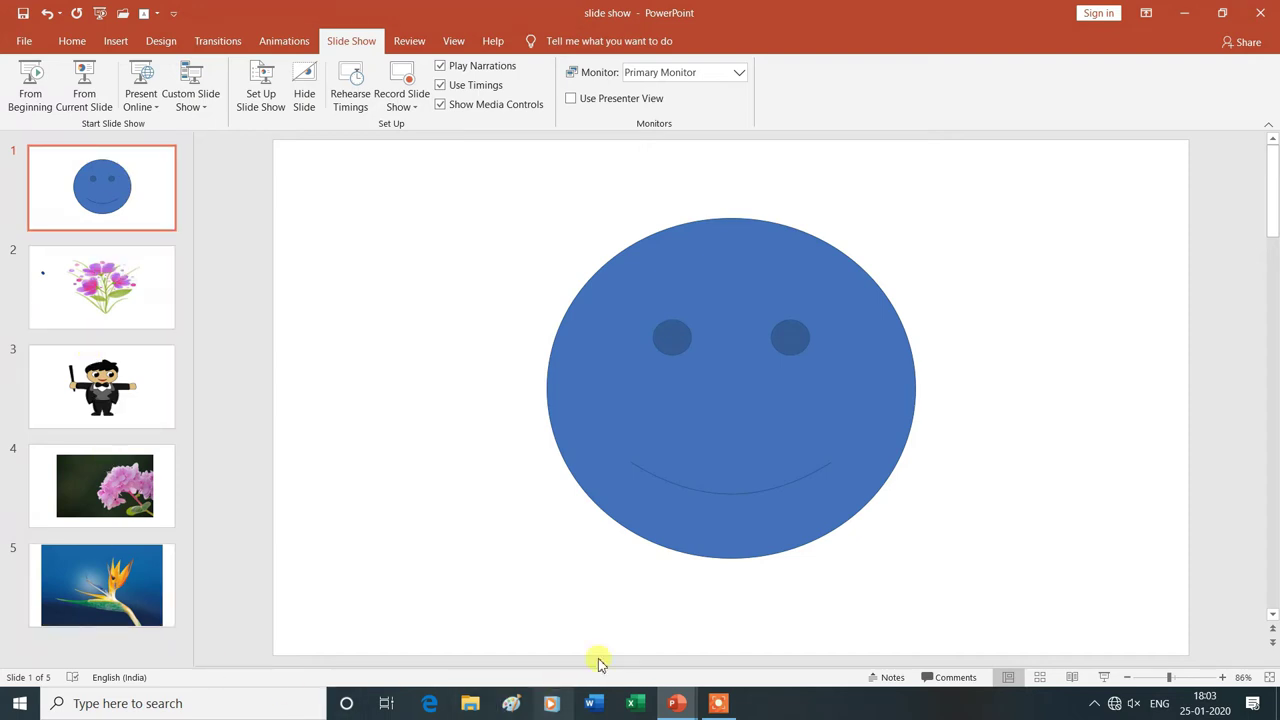
pyautogui.click(1042, 680)
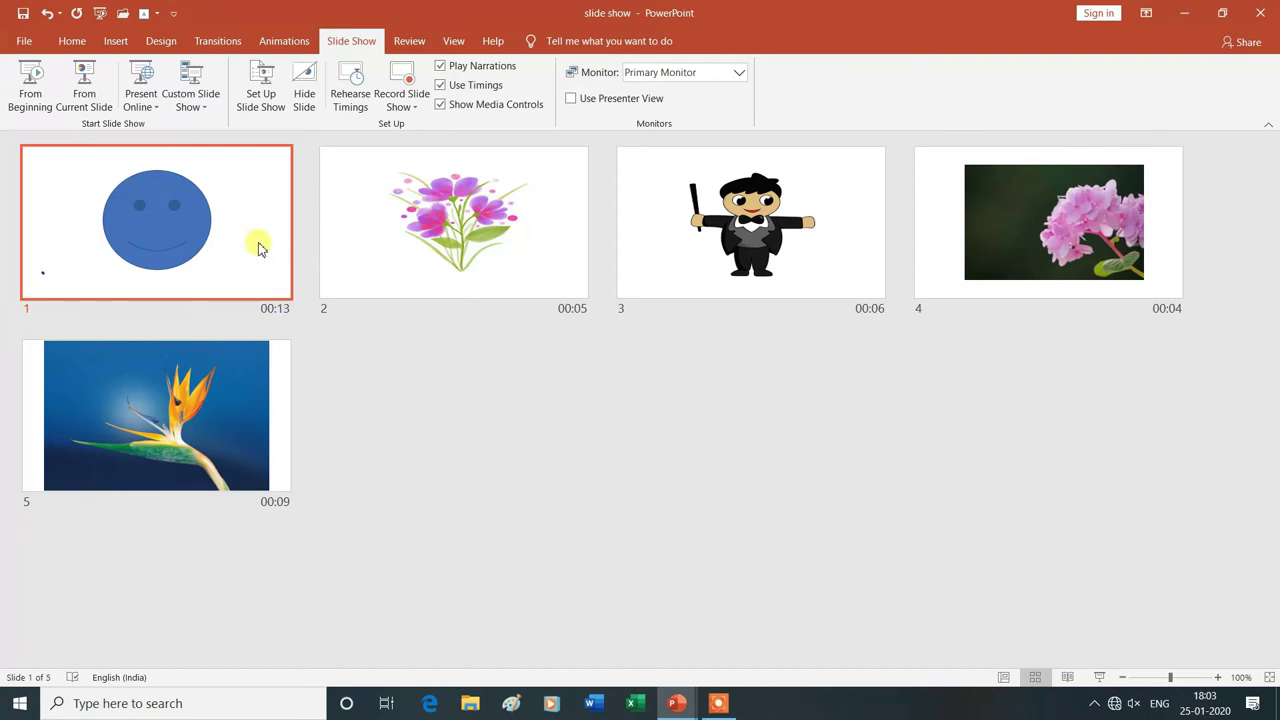
# Step: Set the After advance time to 00:01 for slide 1 and 00:03 for slide 2
pyautogui.click(218, 43)
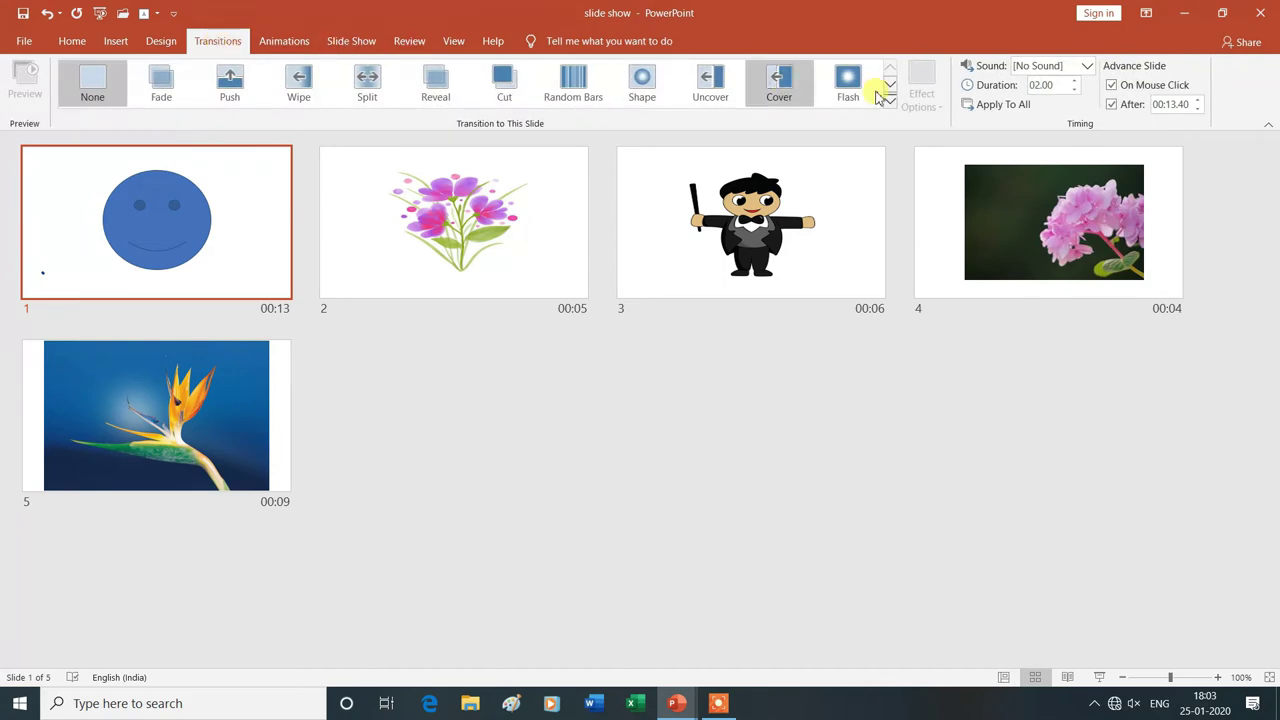
pyautogui.click(1176, 106)
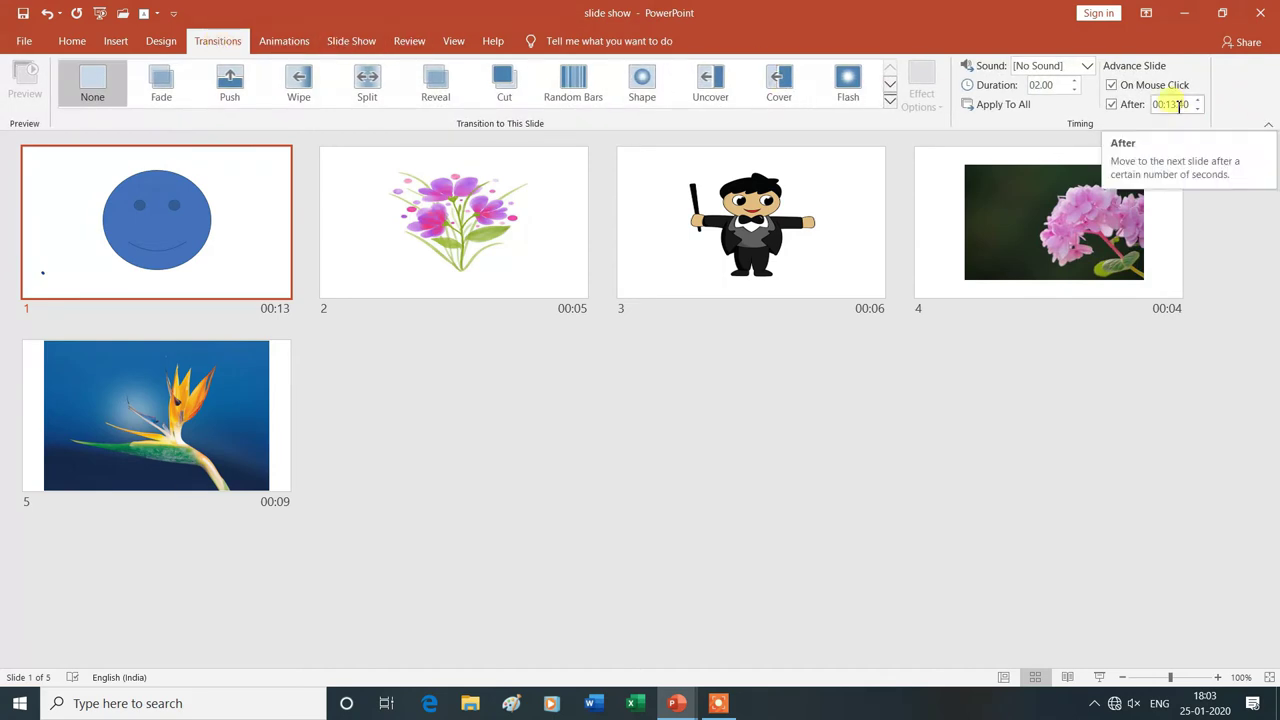
pyautogui.write('00:13.40')
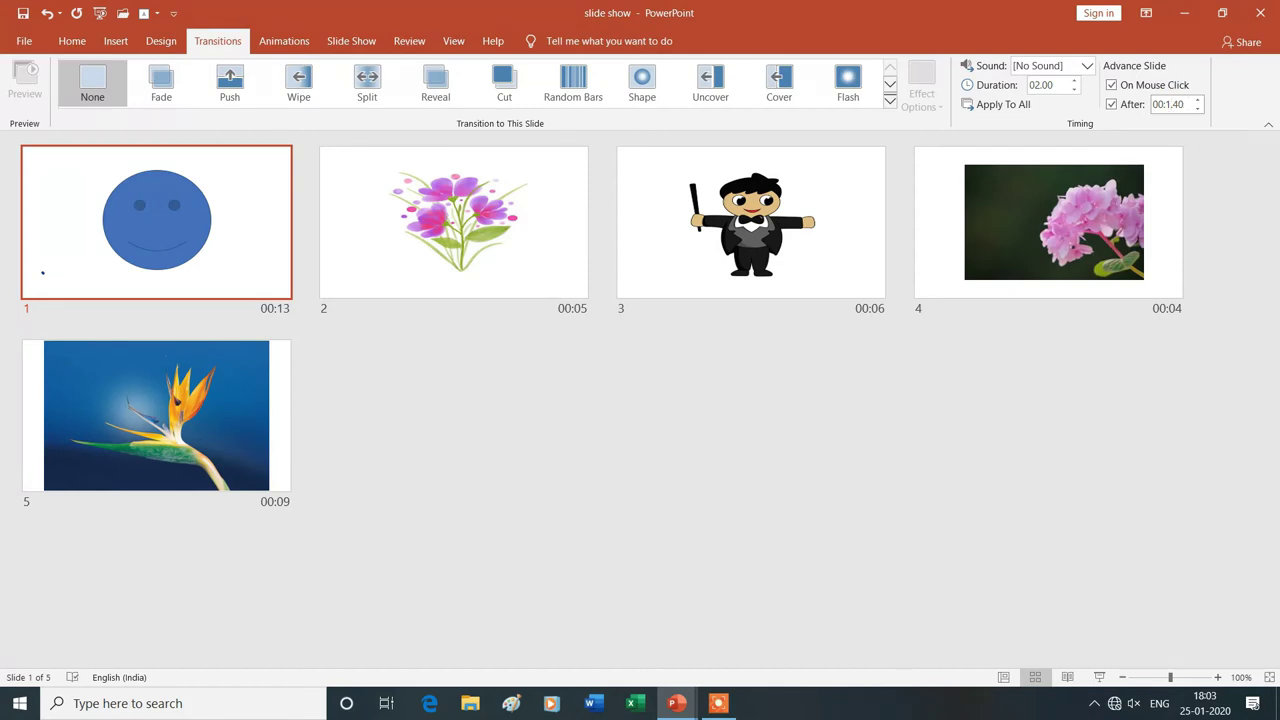
pyautogui.click(514, 443)
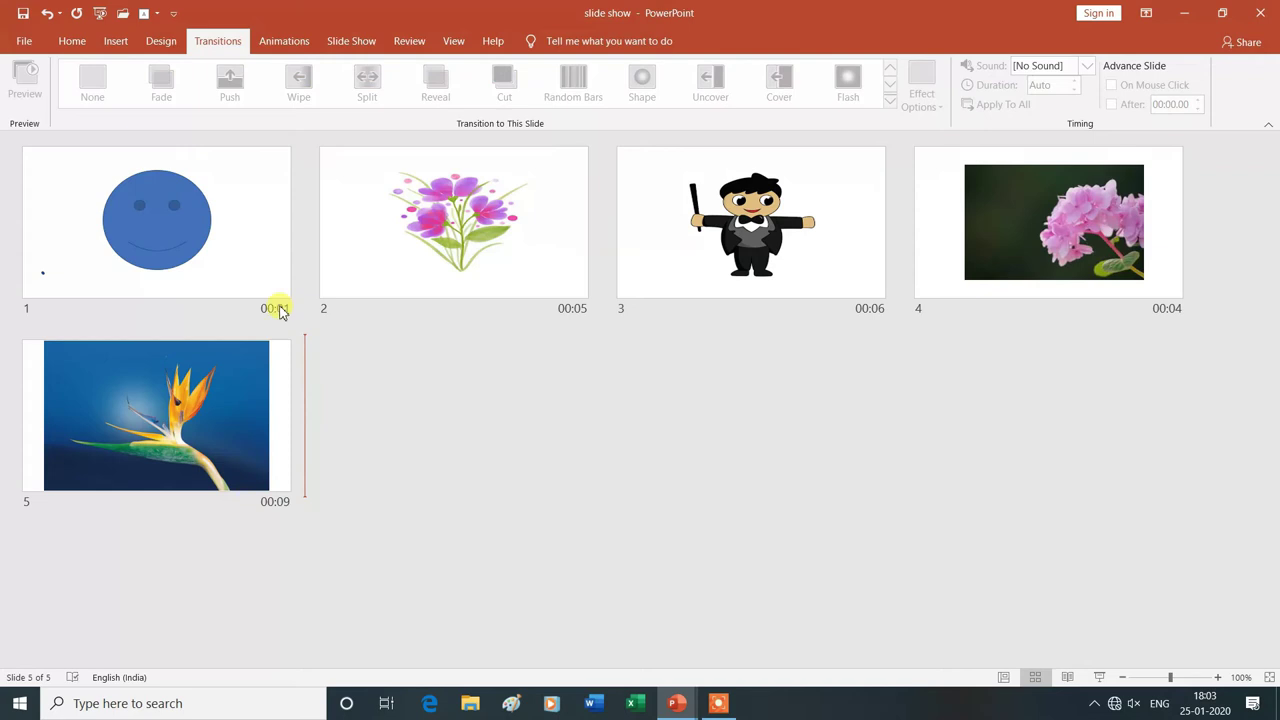
pyautogui.click(481, 271)
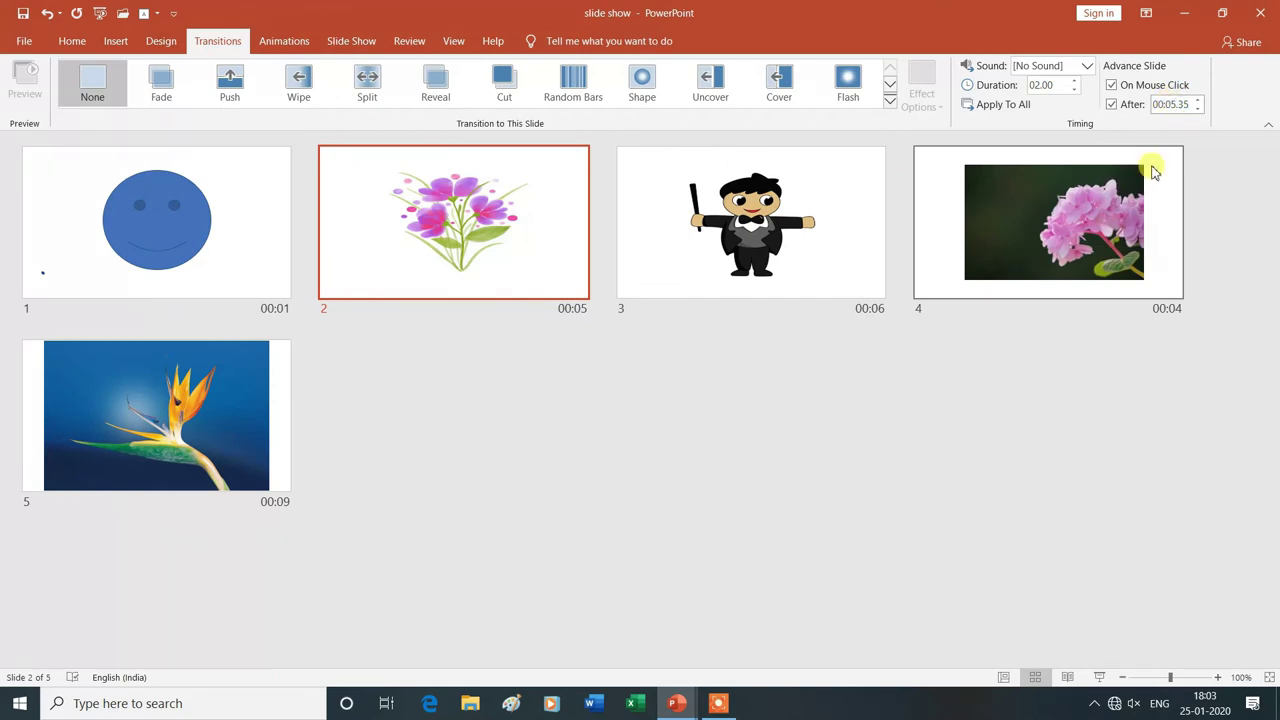
pyautogui.press('BackSpace')
pyautogui.click(650, 368)
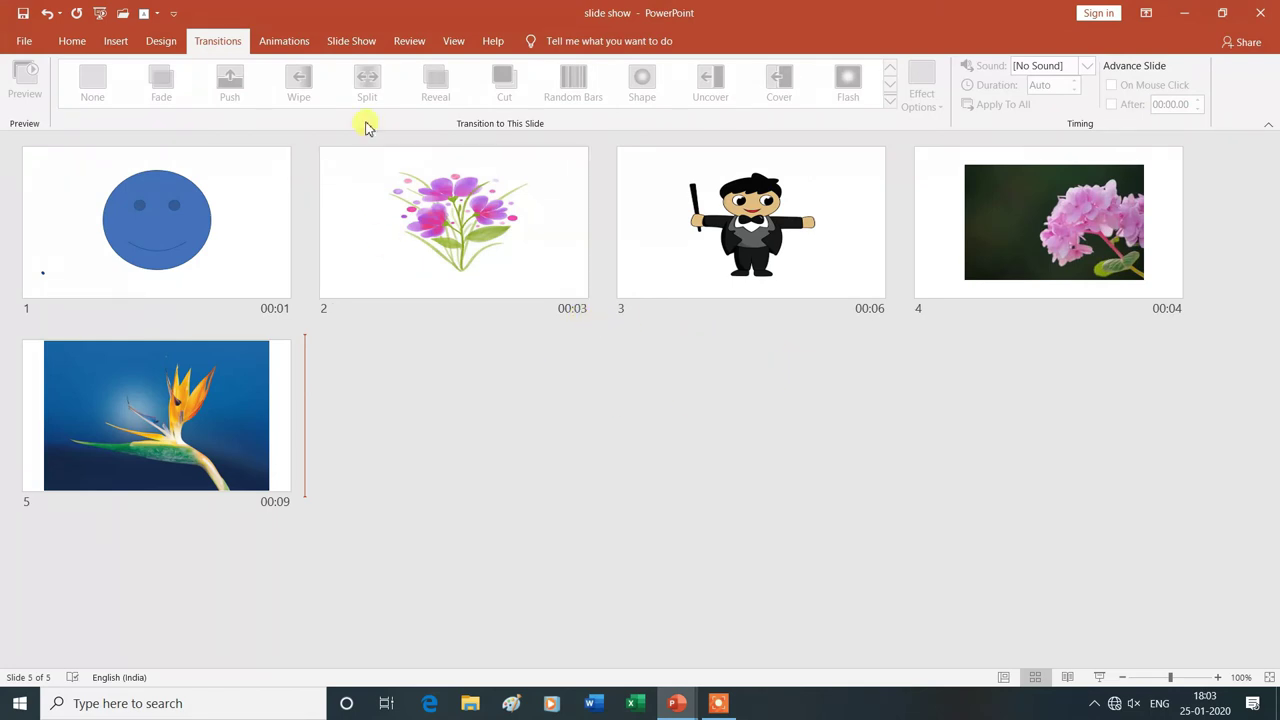
# Step: Record from the beginning with slide timings plus narrations, ink and laser pointer enabled
pyautogui.click(358, 48)
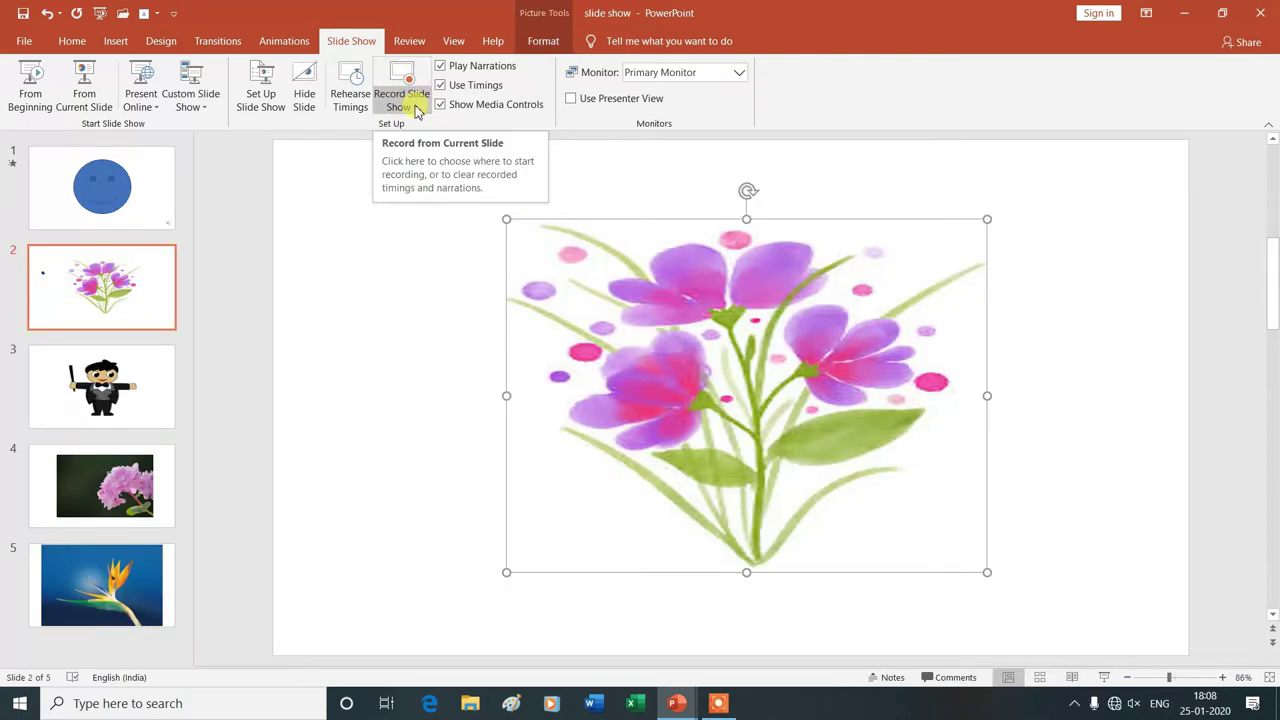
pyautogui.click(440, 240)
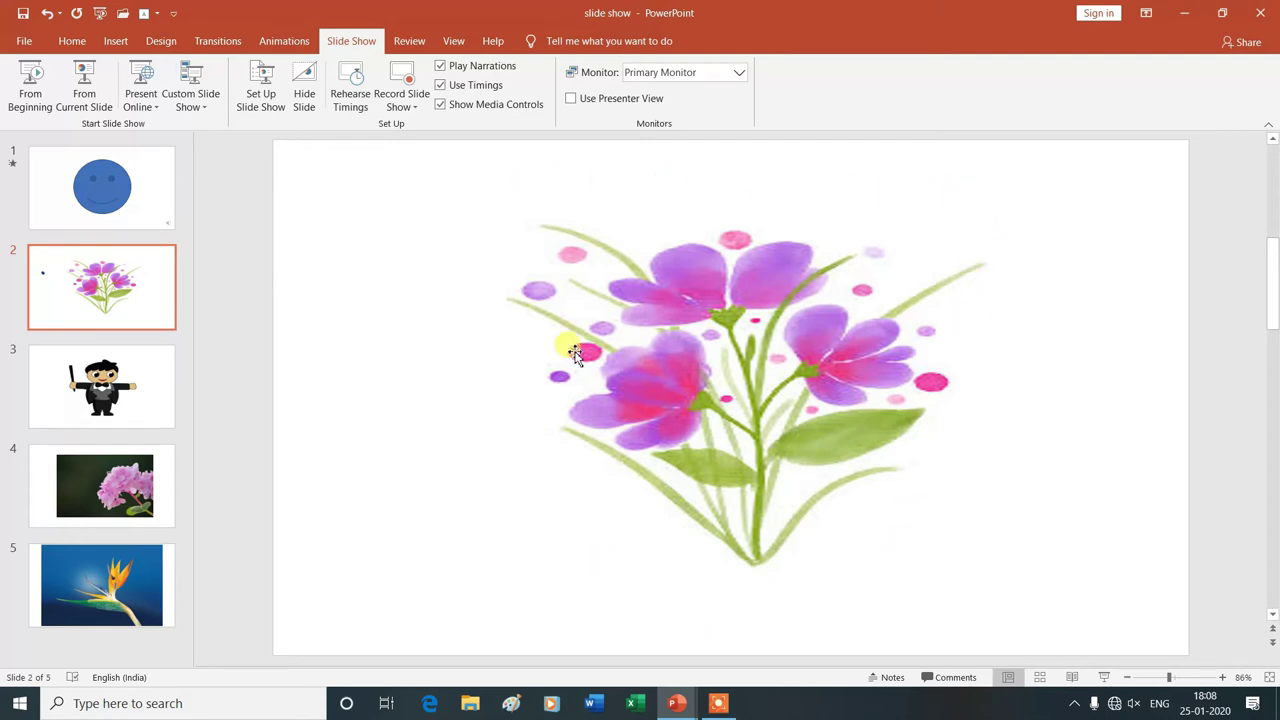
pyautogui.click(412, 108)
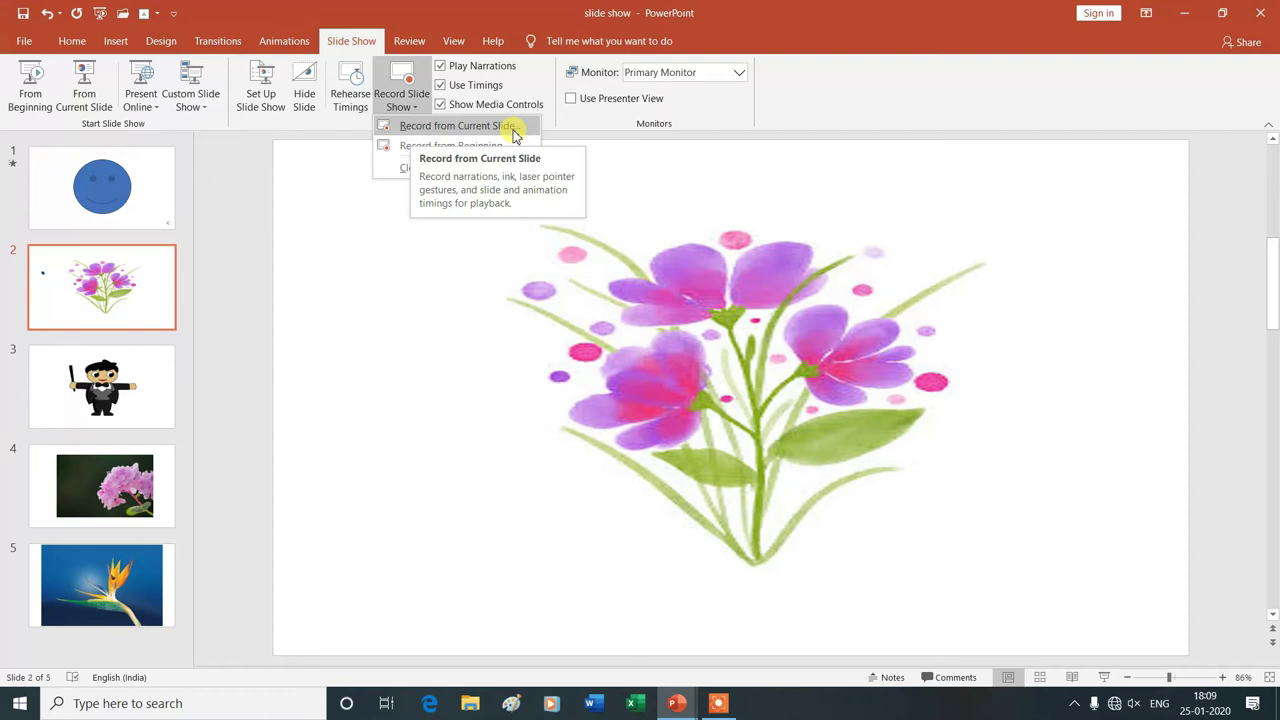
pyautogui.click(78, 272)
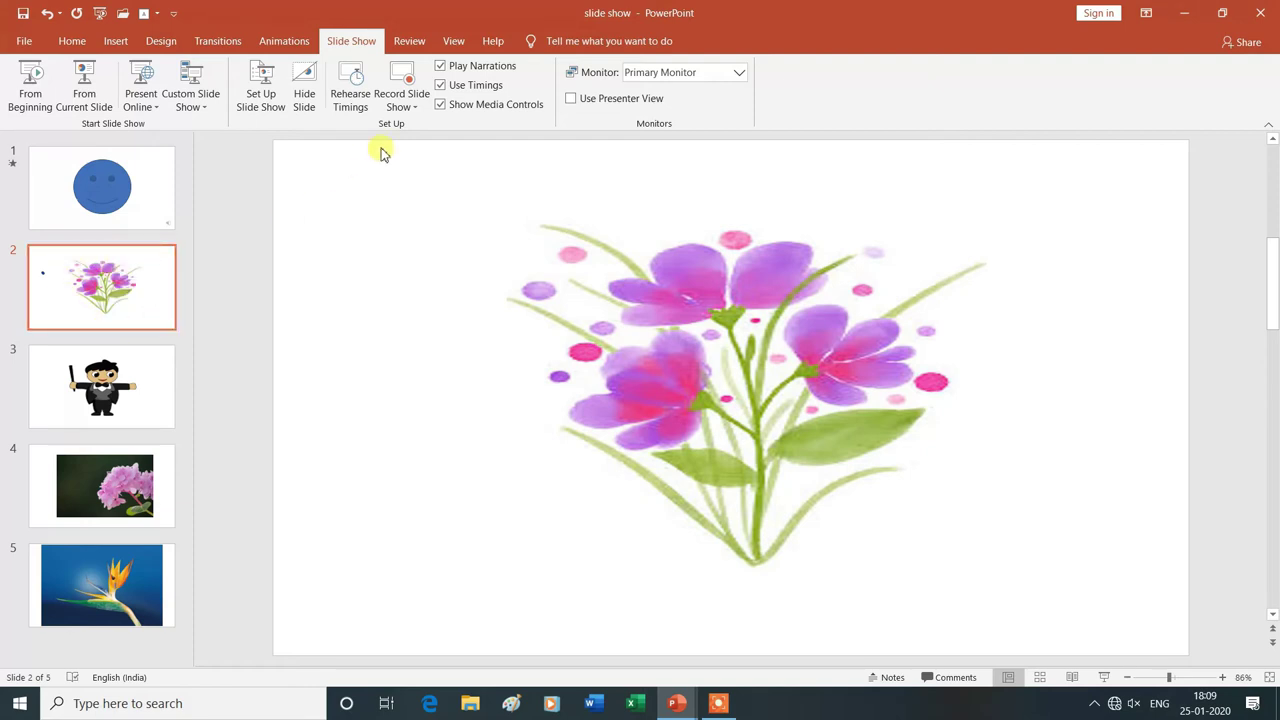
pyautogui.click(418, 107)
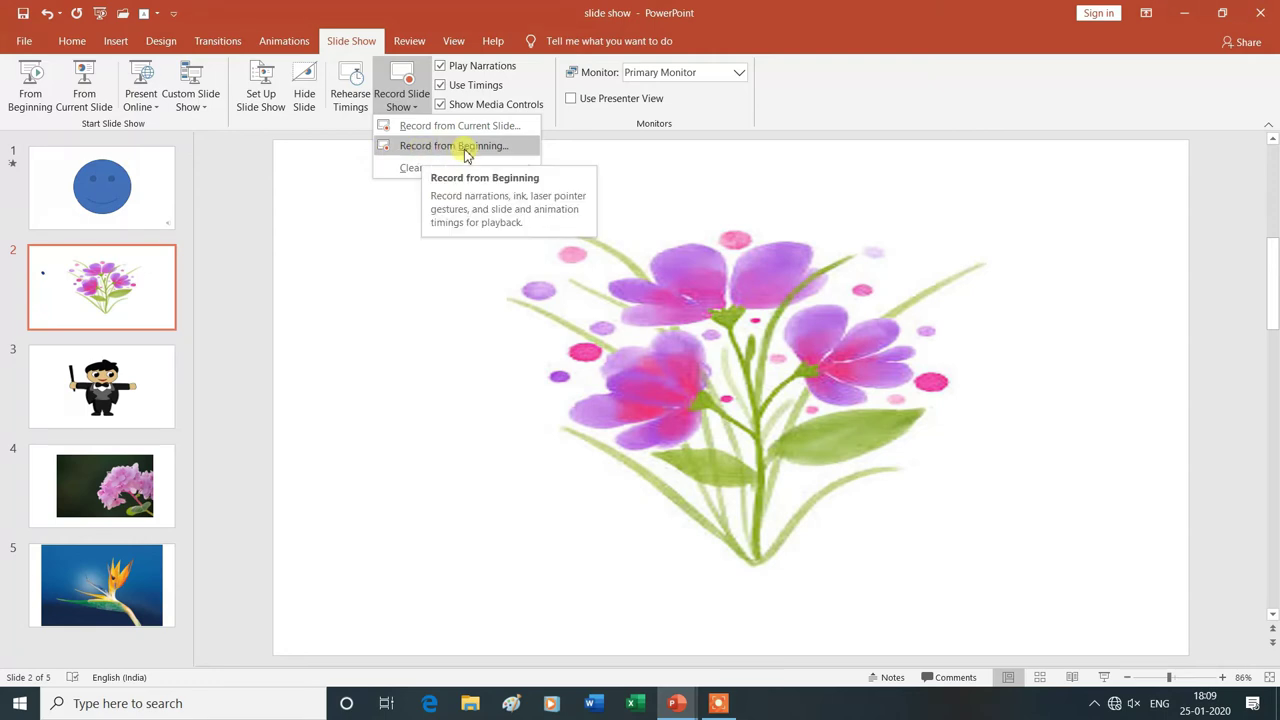
pyautogui.click(466, 147)
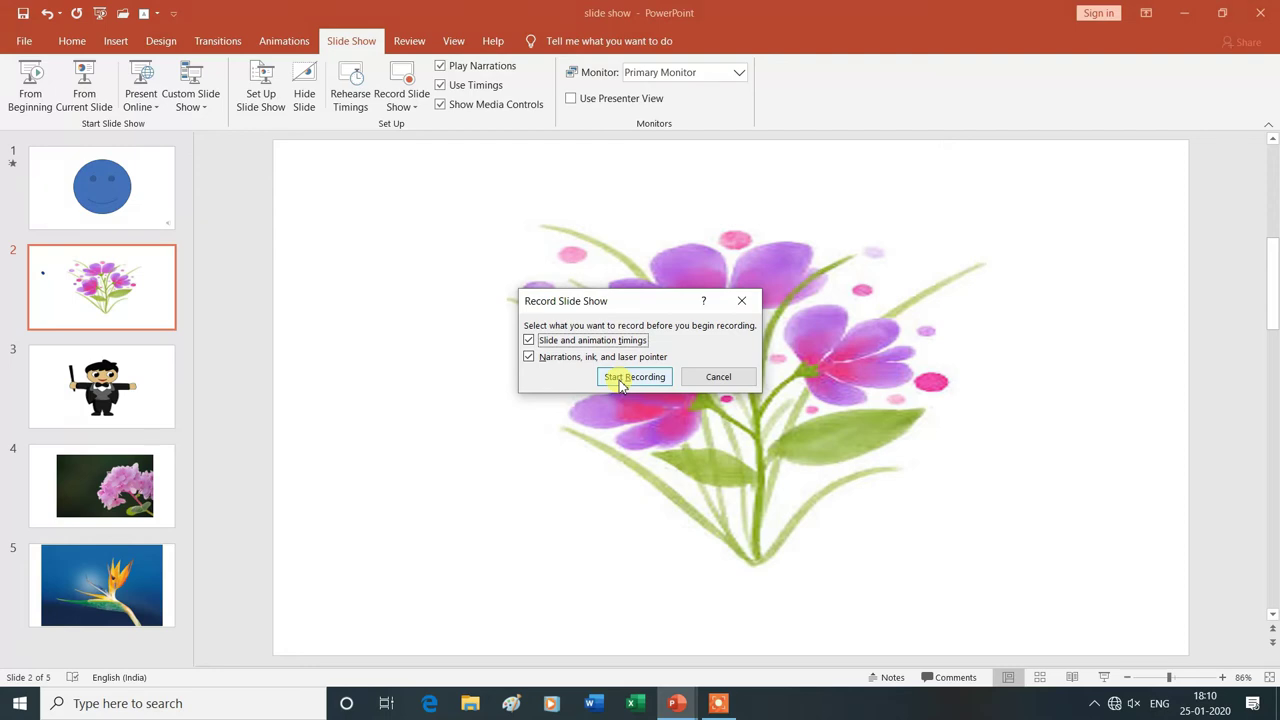
pyautogui.click(634, 377)
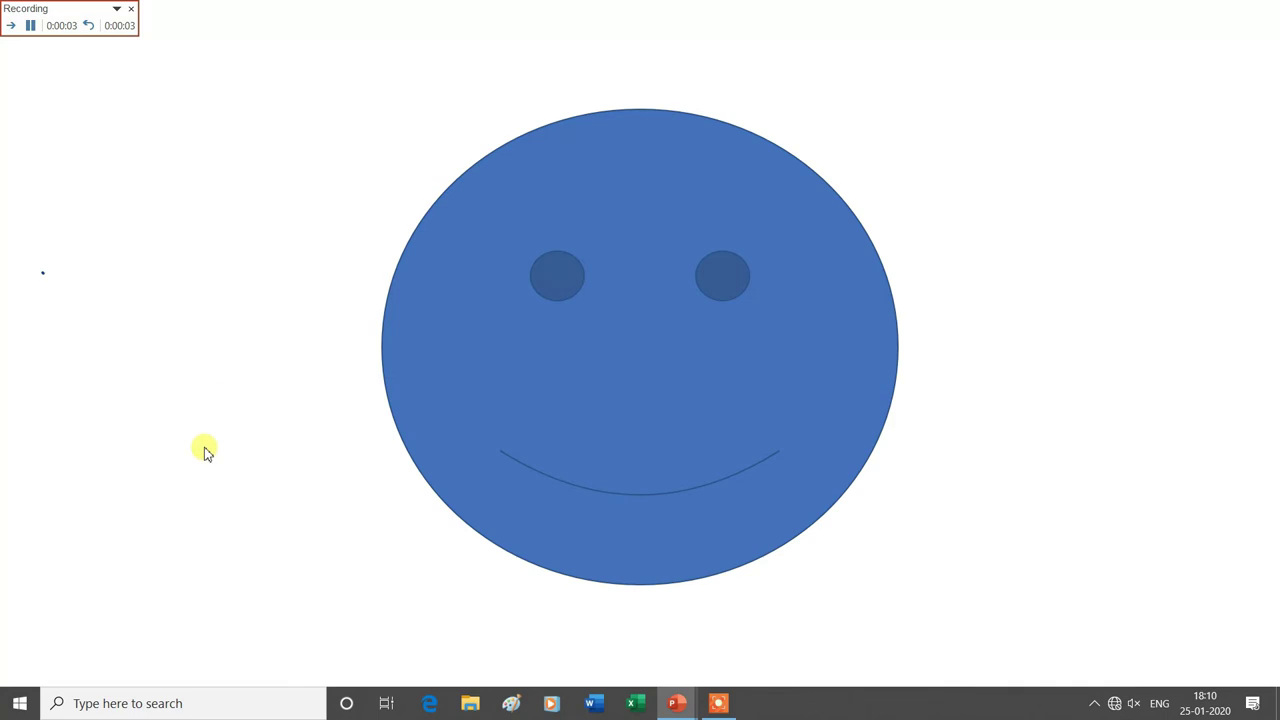
# Step: Switch to the pen and draw two green lines above slide 1's smiley face
pyautogui.rightClick(184, 268)
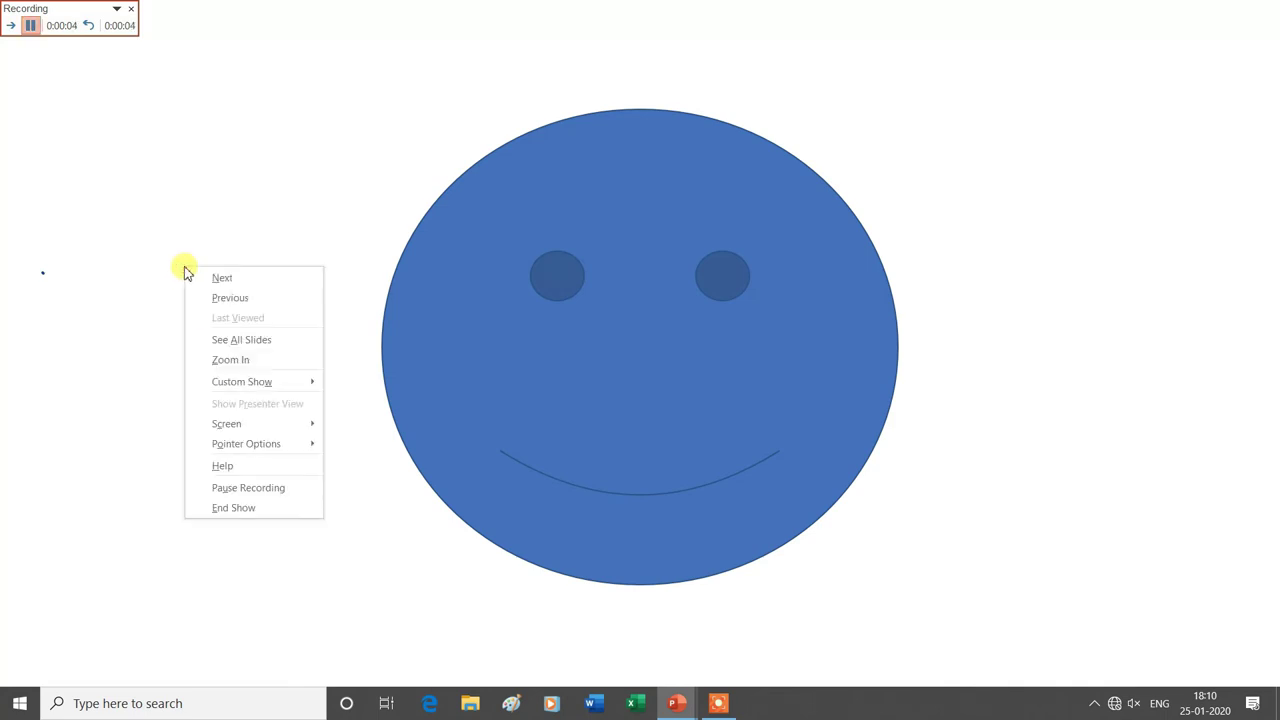
pyautogui.moveTo(200, 448)
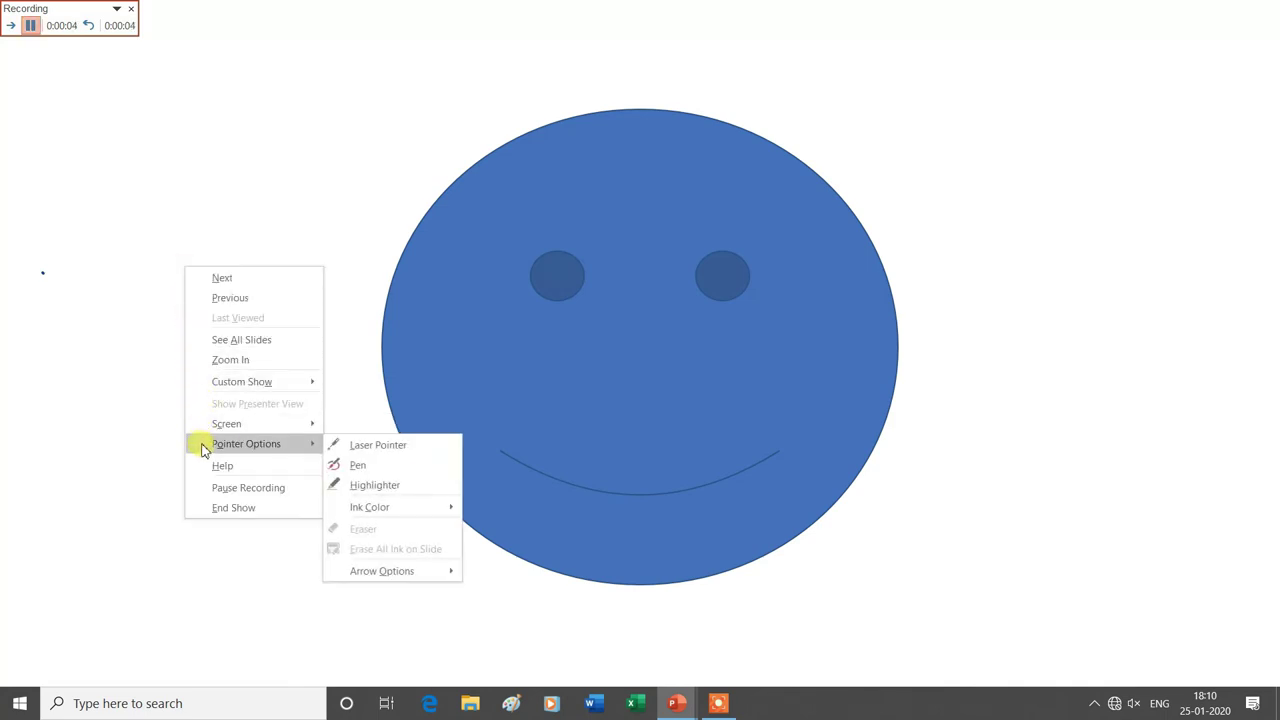
pyautogui.click(358, 467)
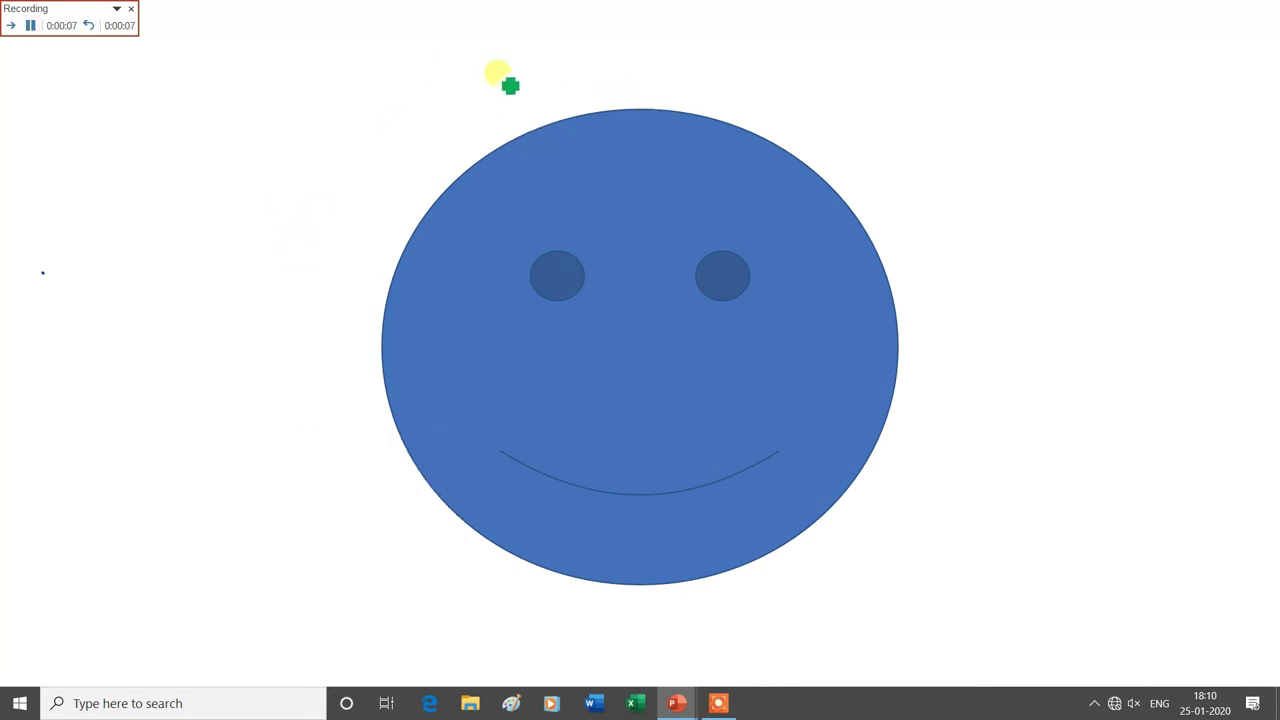
pyautogui.moveTo(417, 77); pyautogui.dragTo(832, 70)
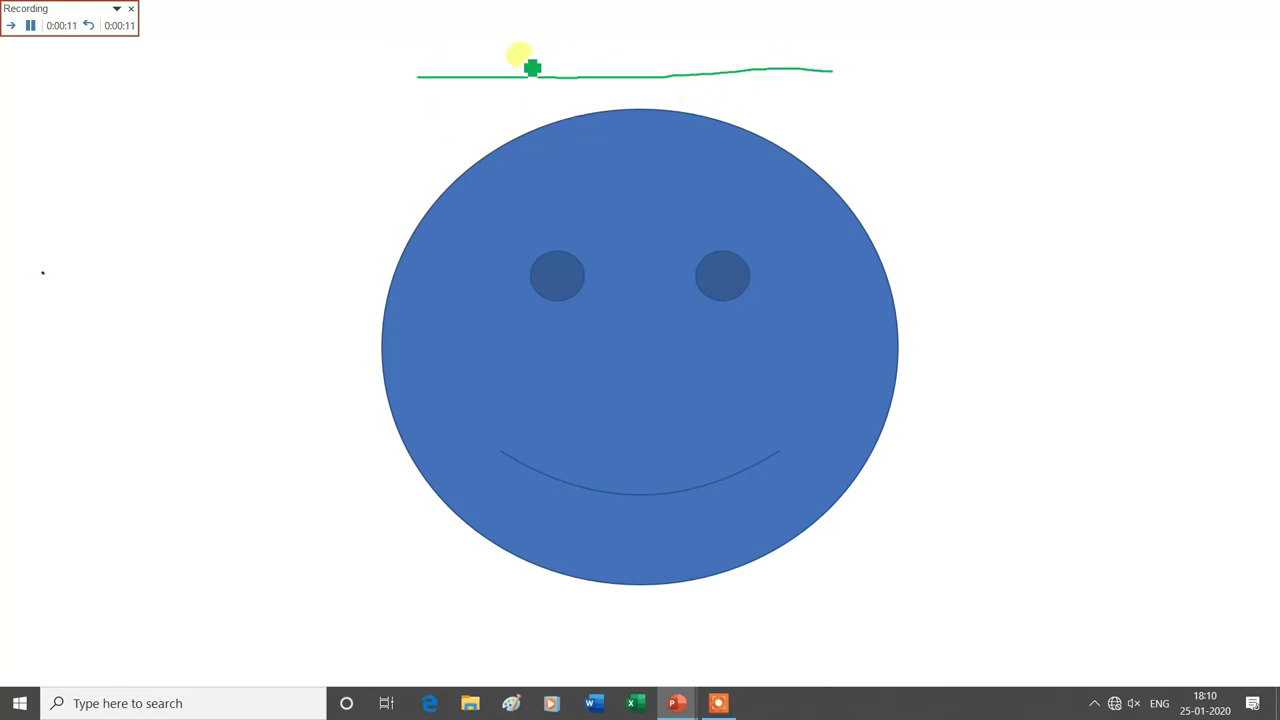
pyautogui.moveTo(630, 53); pyautogui.dragTo(877, 43)
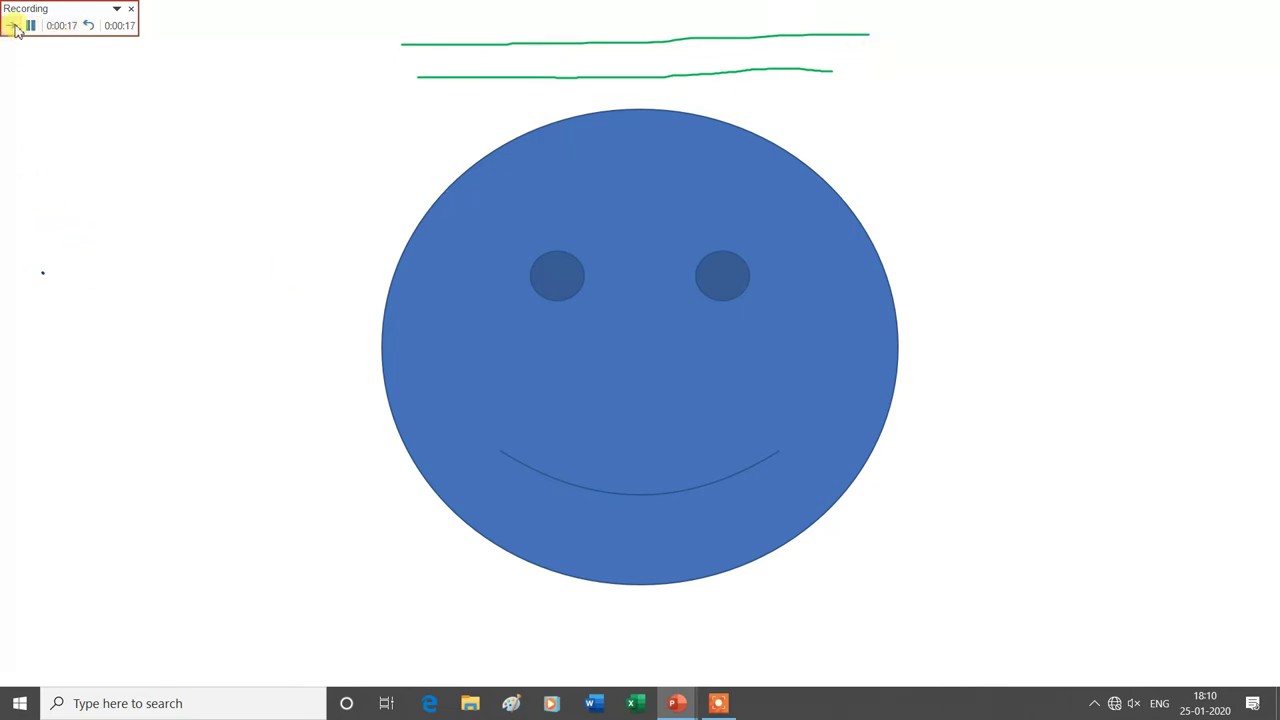
pyautogui.click(13, 26)
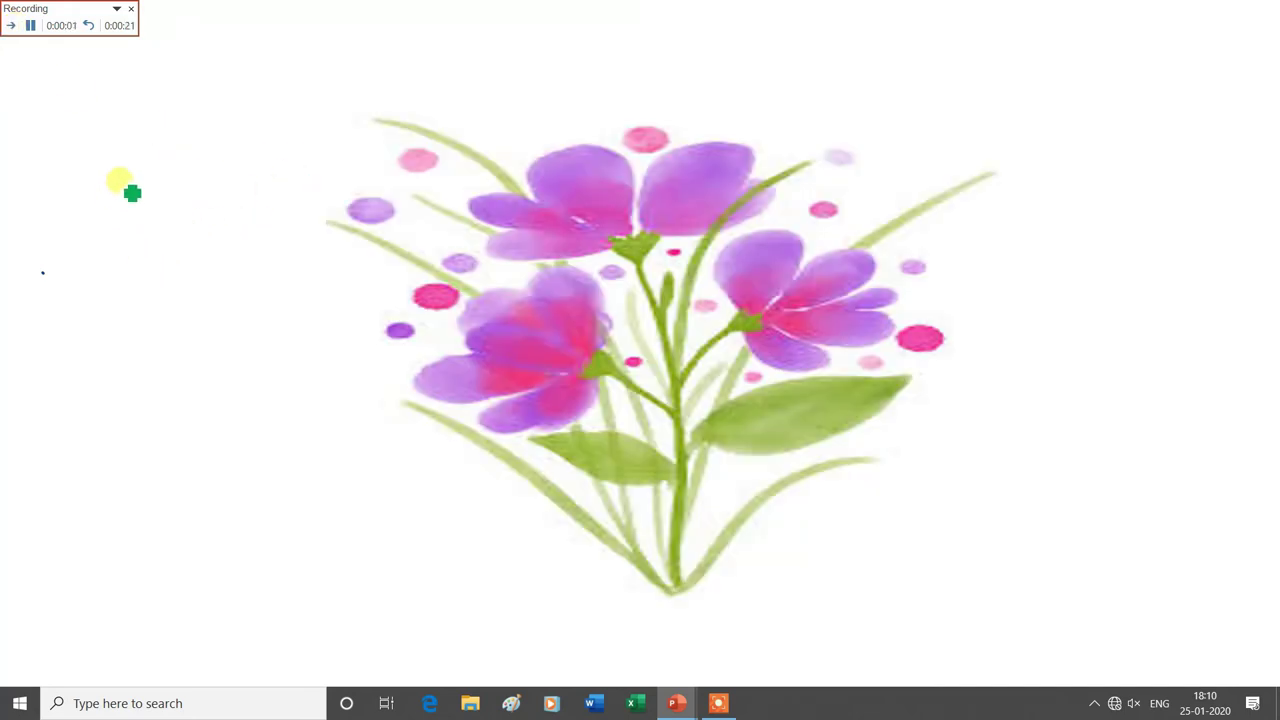
# Step: Ink an oval beside slide 2's bouquet and two lines below slide 3's magician
pyautogui.moveTo(121, 185)
pyautogui.mouseDown()
pyautogui.moveTo(242, 250)
pyautogui.moveTo(122, 182)
pyautogui.mouseUp()
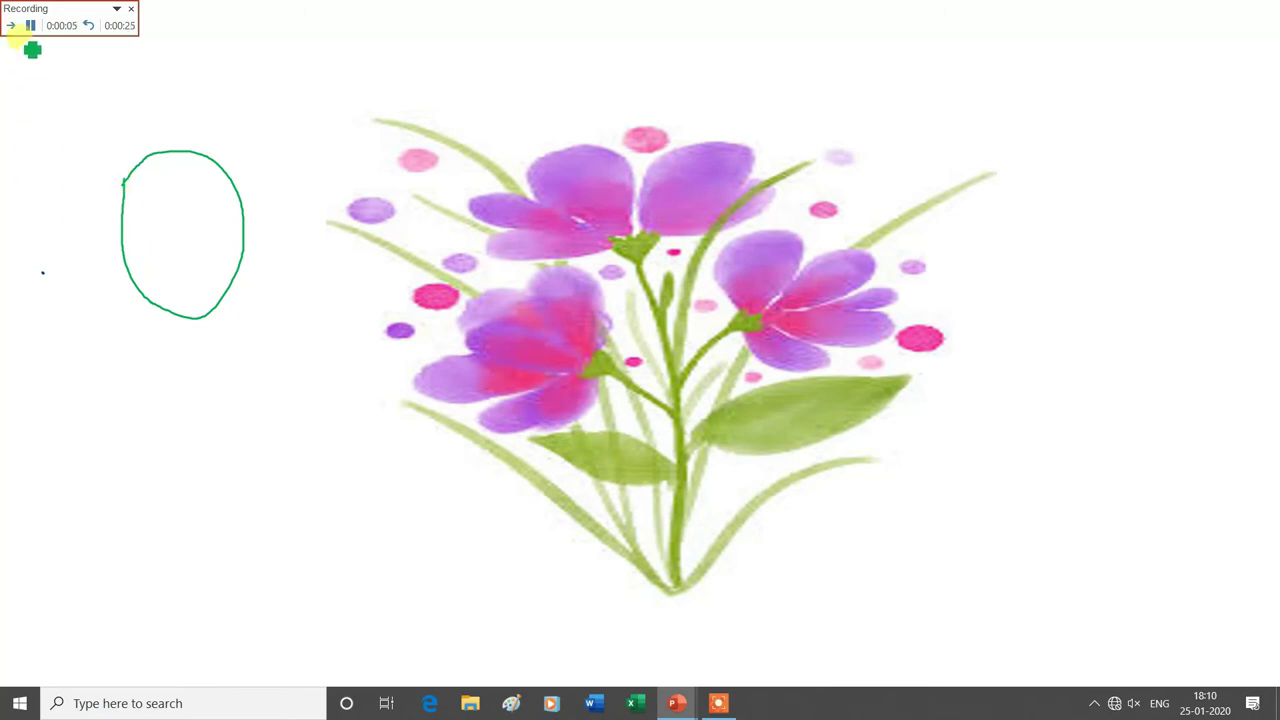
pyautogui.click(12, 28)
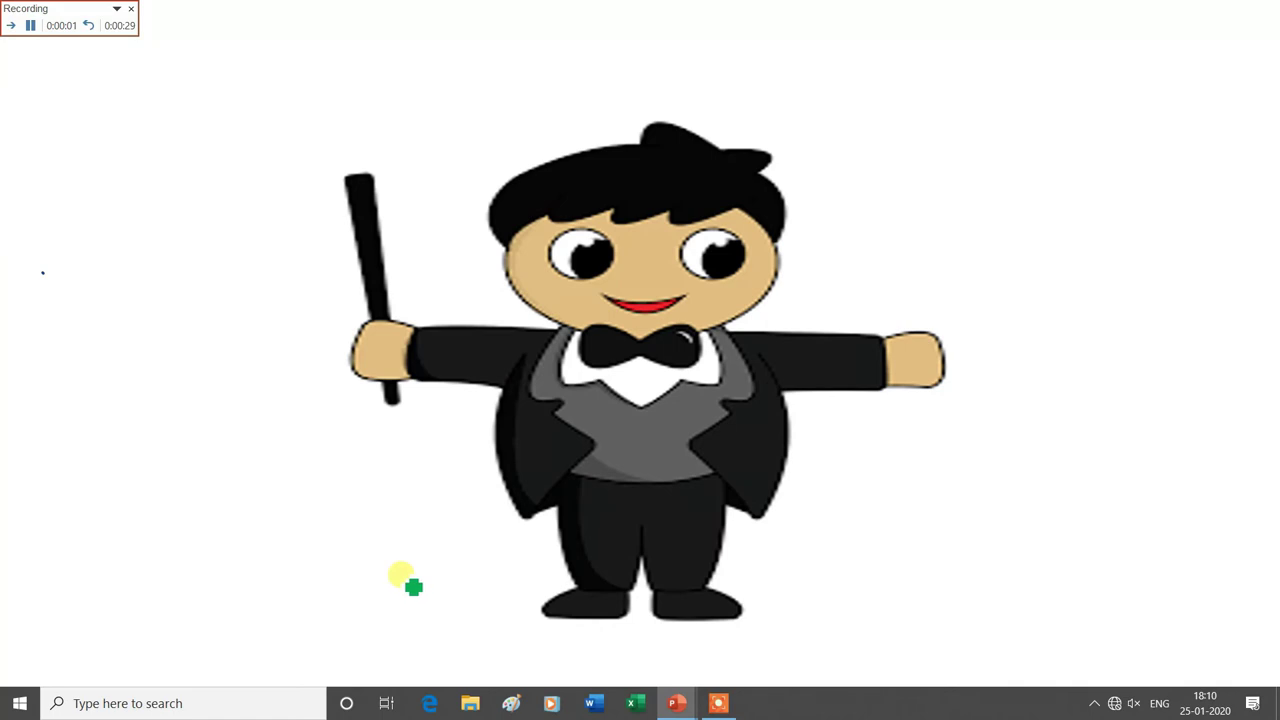
pyautogui.moveTo(246, 485); pyautogui.dragTo(402, 485)
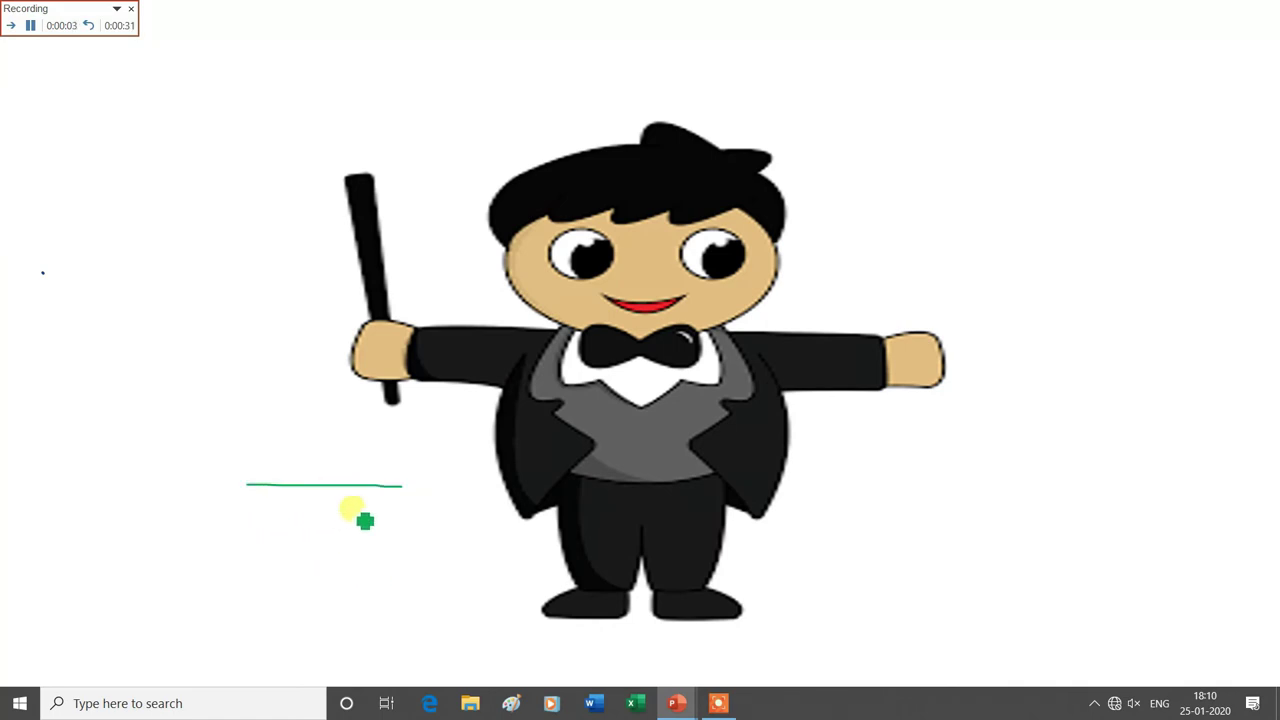
pyautogui.moveTo(238, 530); pyautogui.dragTo(421, 530)
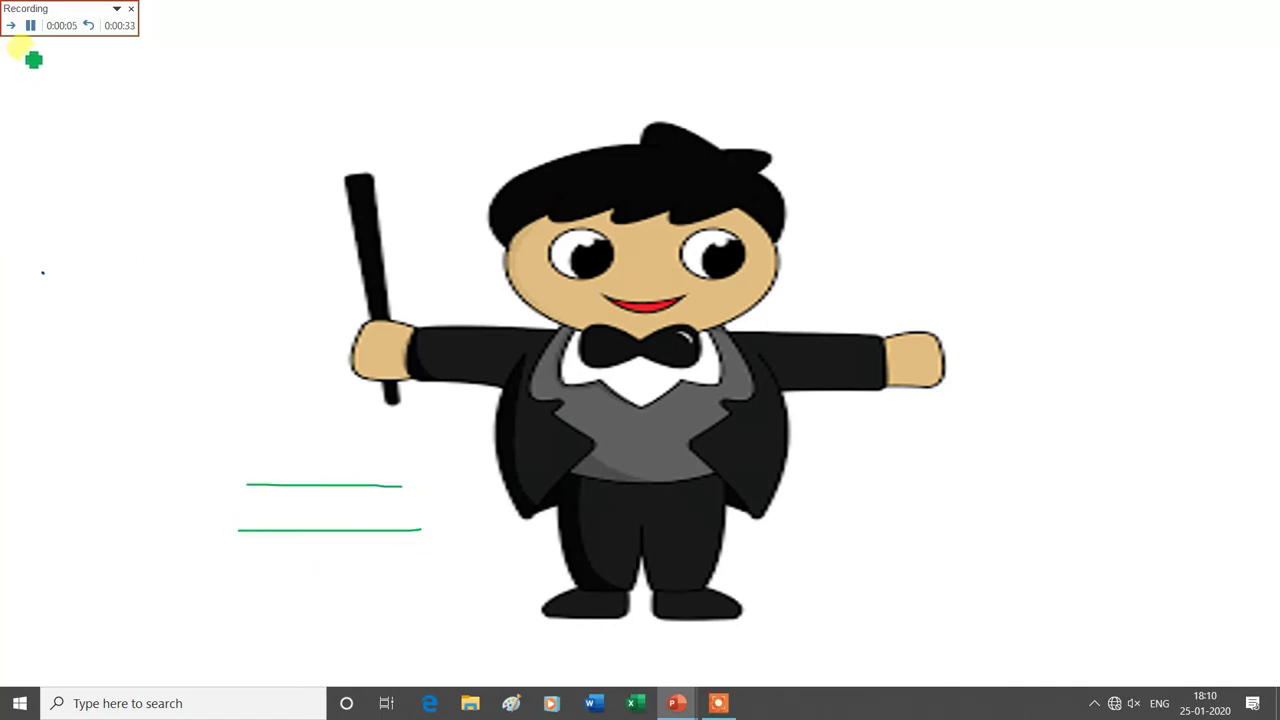
pyautogui.click(12, 30)
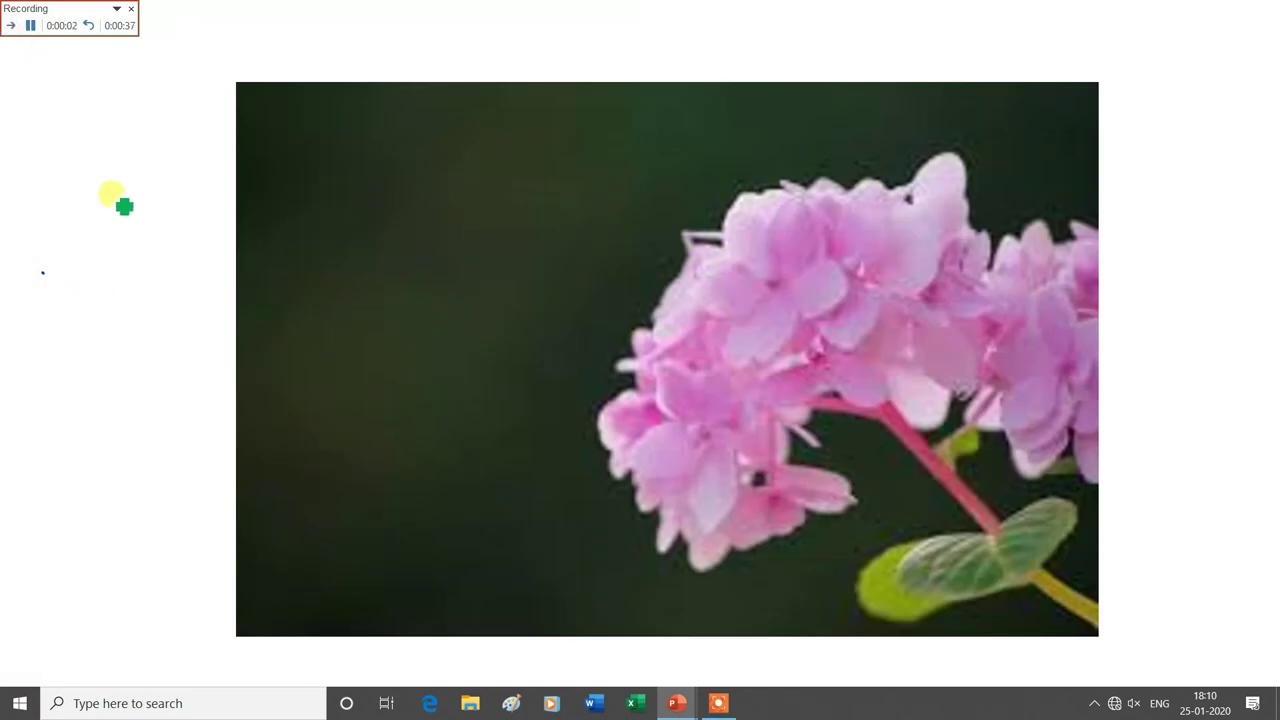
# Step: Ink a box on slide 4 and an oval on slide 5, then end the recording
pyautogui.moveTo(55, 185)
pyautogui.mouseDown()
pyautogui.moveTo(160, 185)
pyautogui.moveTo(160, 270)
pyautogui.mouseUp()
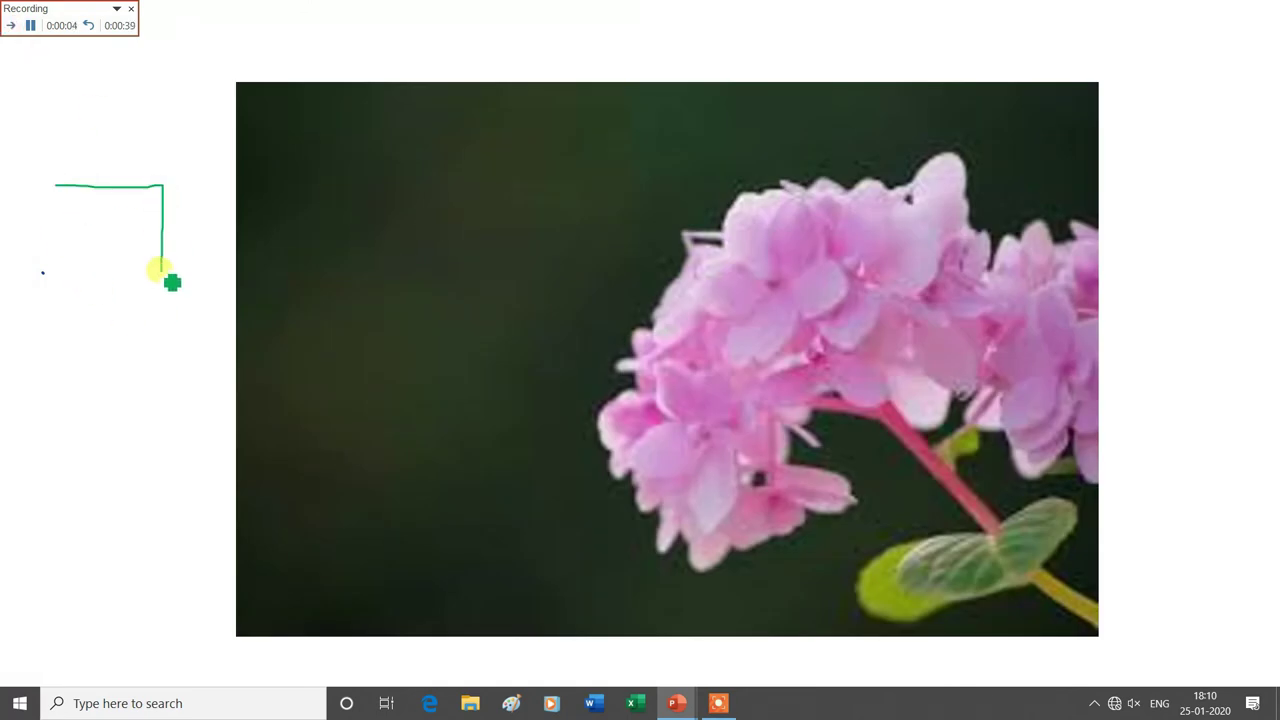
pyautogui.moveTo(56, 185)
pyautogui.mouseDown()
pyautogui.moveTo(58, 270)
pyautogui.moveTo(152, 273)
pyautogui.mouseUp()
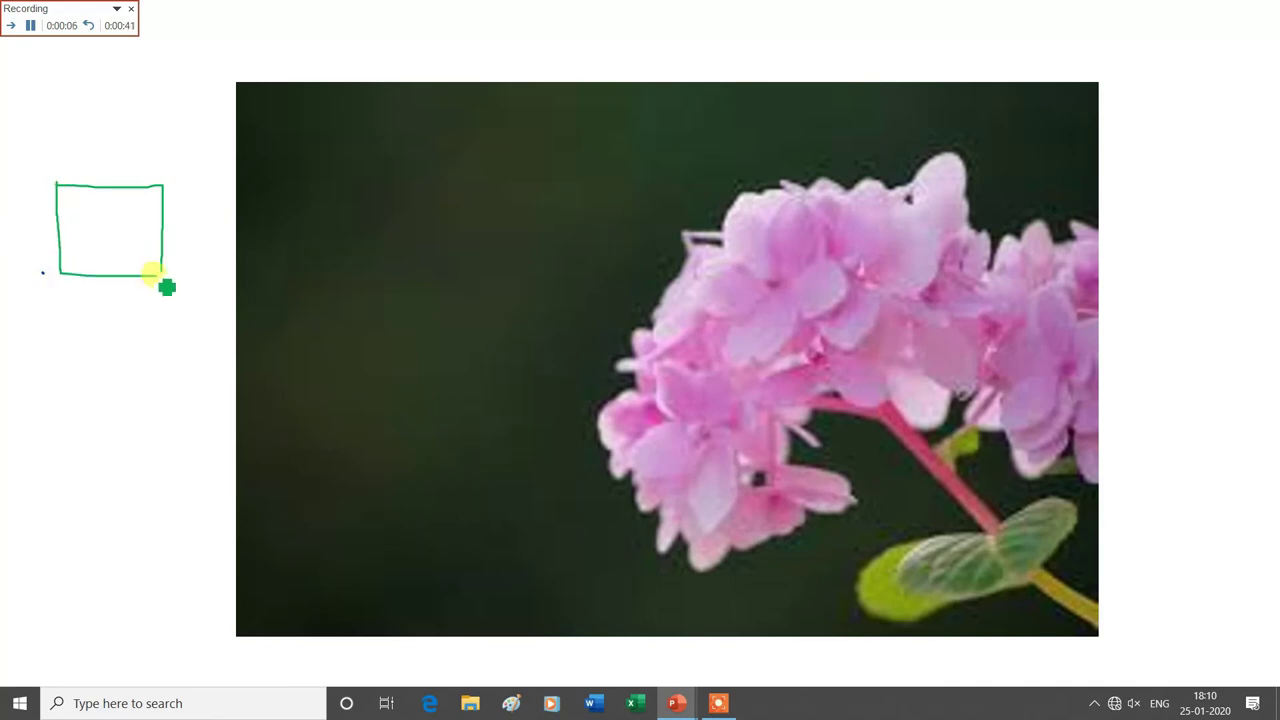
pyautogui.click(11, 25)
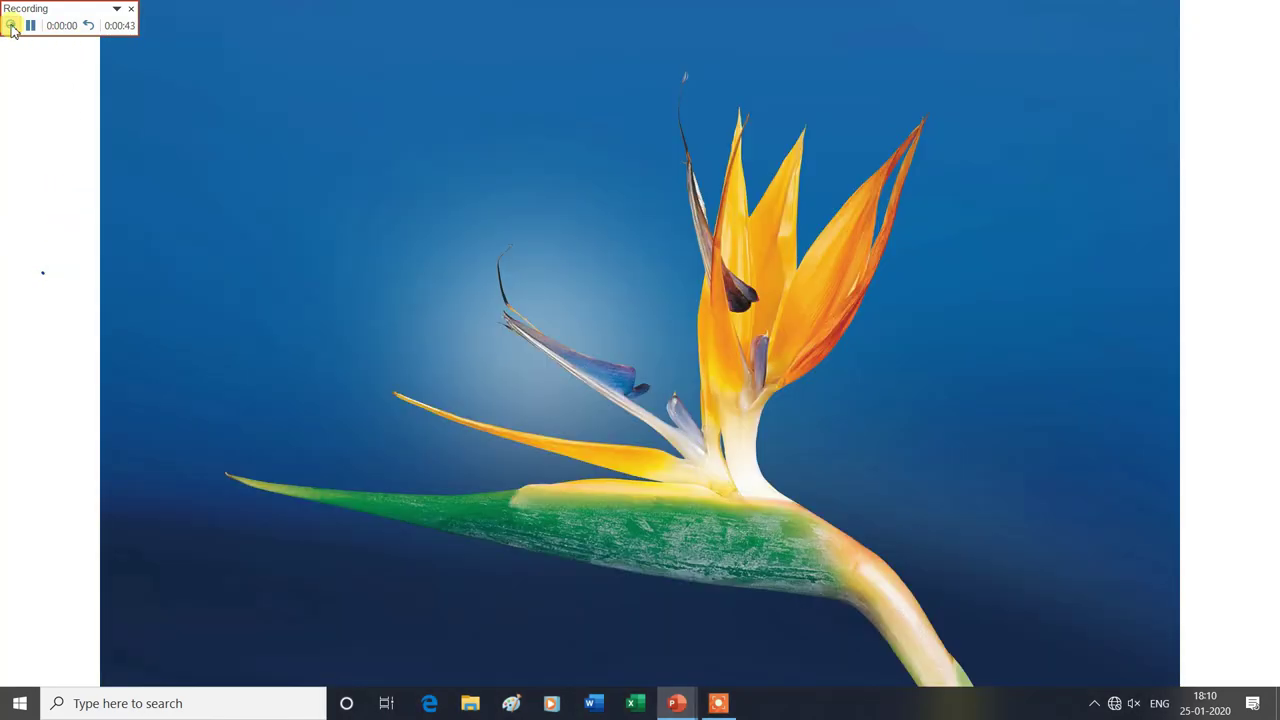
pyautogui.moveTo(35, 190)
pyautogui.mouseDown()
pyautogui.moveTo(76, 258)
pyautogui.moveTo(33, 195)
pyautogui.mouseUp()
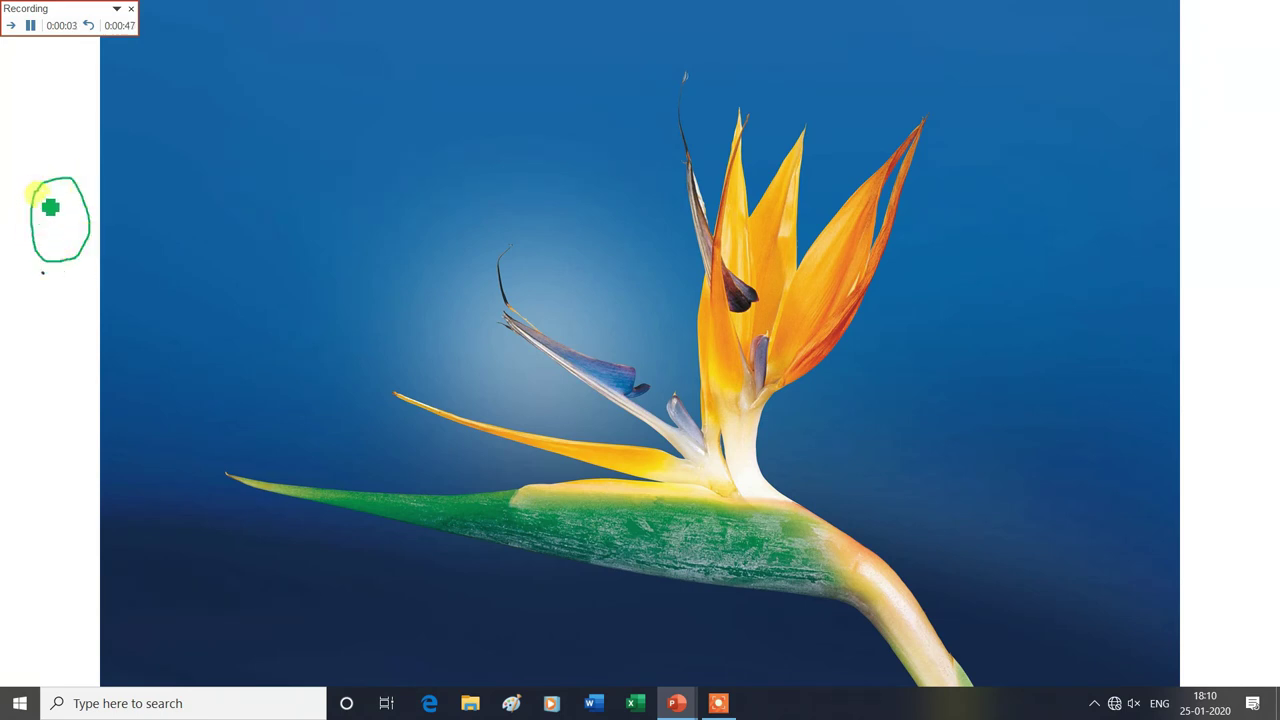
pyautogui.click(12, 30)
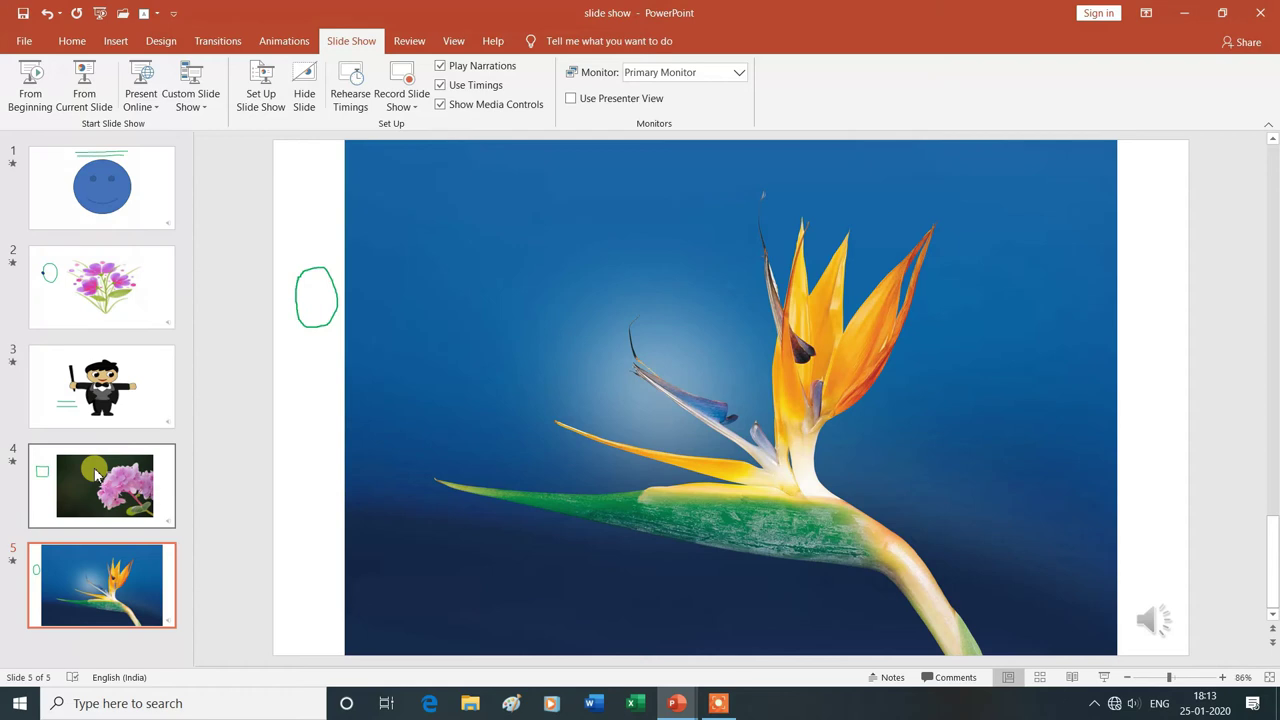
pyautogui.click(80, 564)
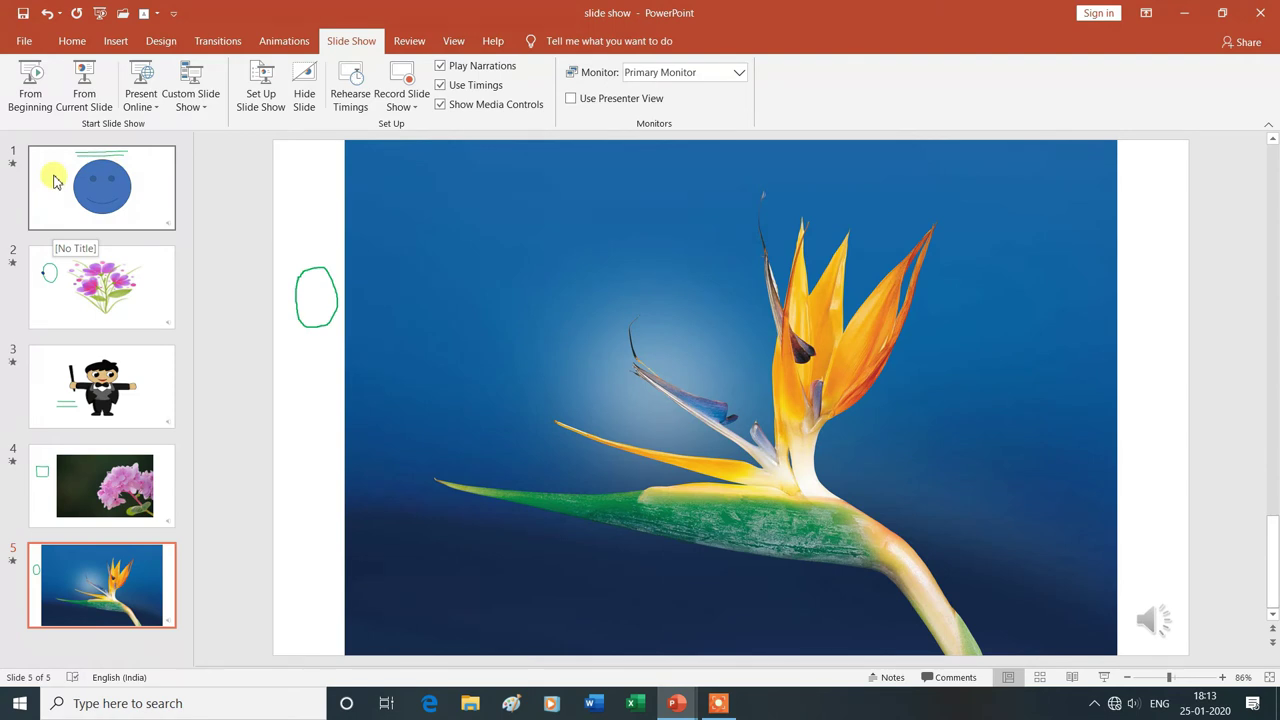
# Step: Select slide 1 and start the show from the current slide
pyautogui.click(55, 181)
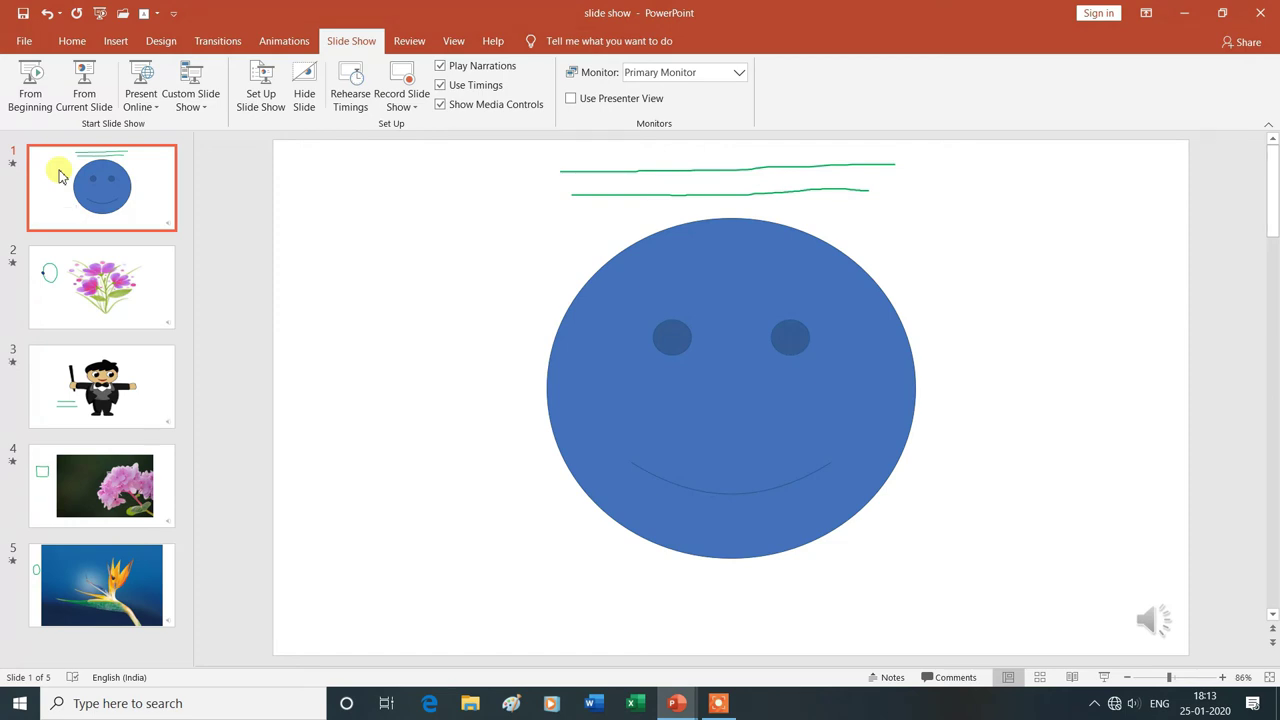
pyautogui.press('F5')
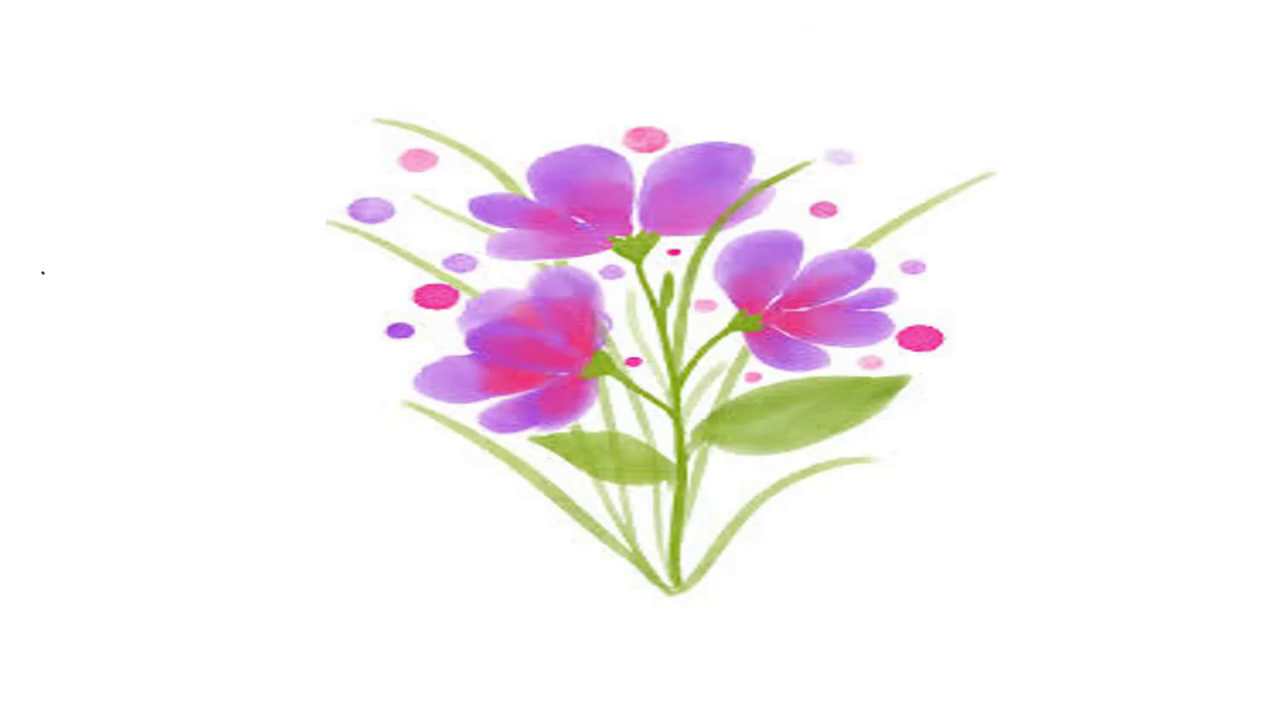
# Step: Play the recorded show through slides 1–5 with its ink, then exit with Escape
pyautogui.moveTo(121, 185)
pyautogui.mouseDown()
pyautogui.moveTo(220, 172)
pyautogui.moveTo(178, 316)
pyautogui.moveTo(121, 238)
pyautogui.moveTo(123, 180)
pyautogui.mouseUp()
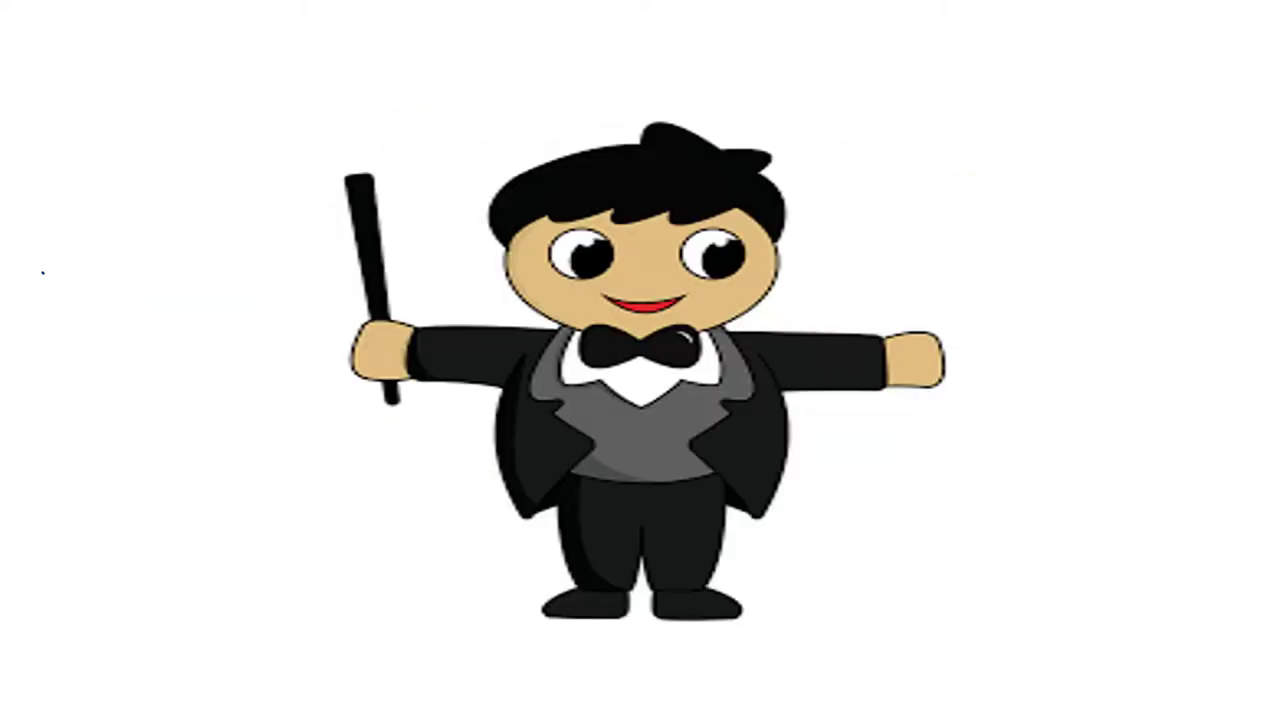
pyautogui.moveTo(247, 484); pyautogui.dragTo(401, 486)
pyautogui.moveTo(238, 530); pyautogui.dragTo(421, 529)
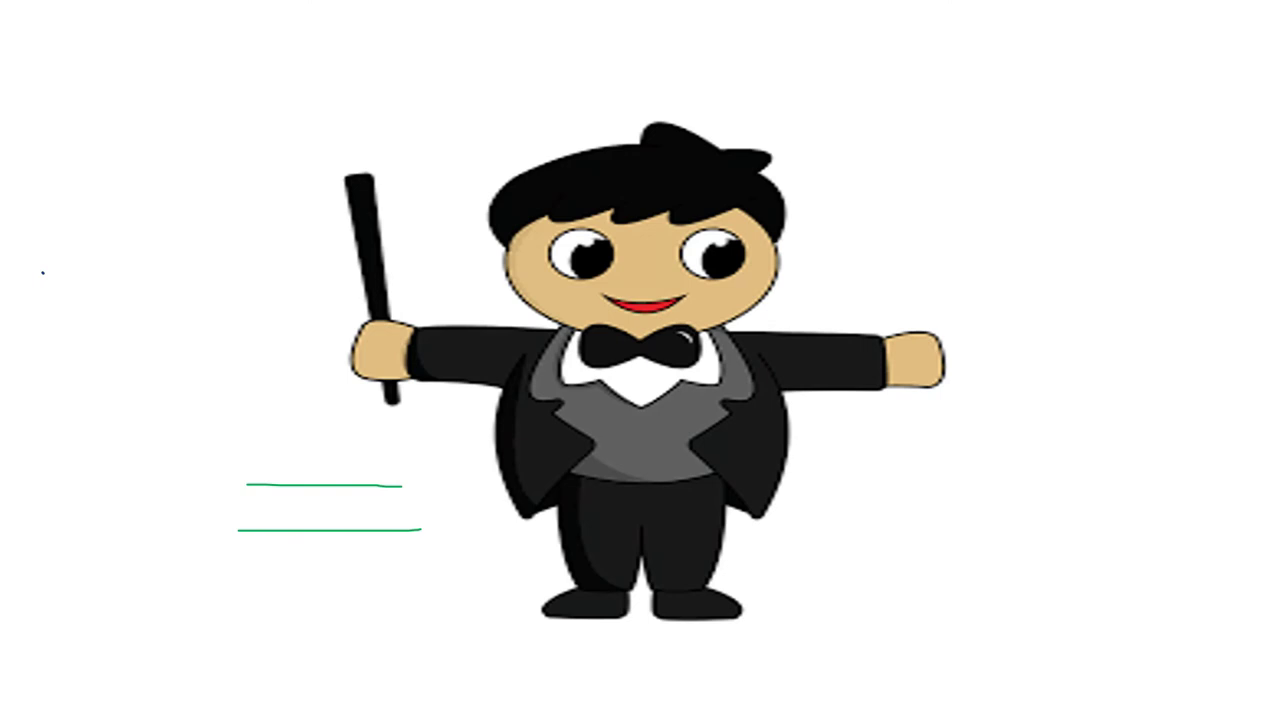
pyautogui.press('Right')
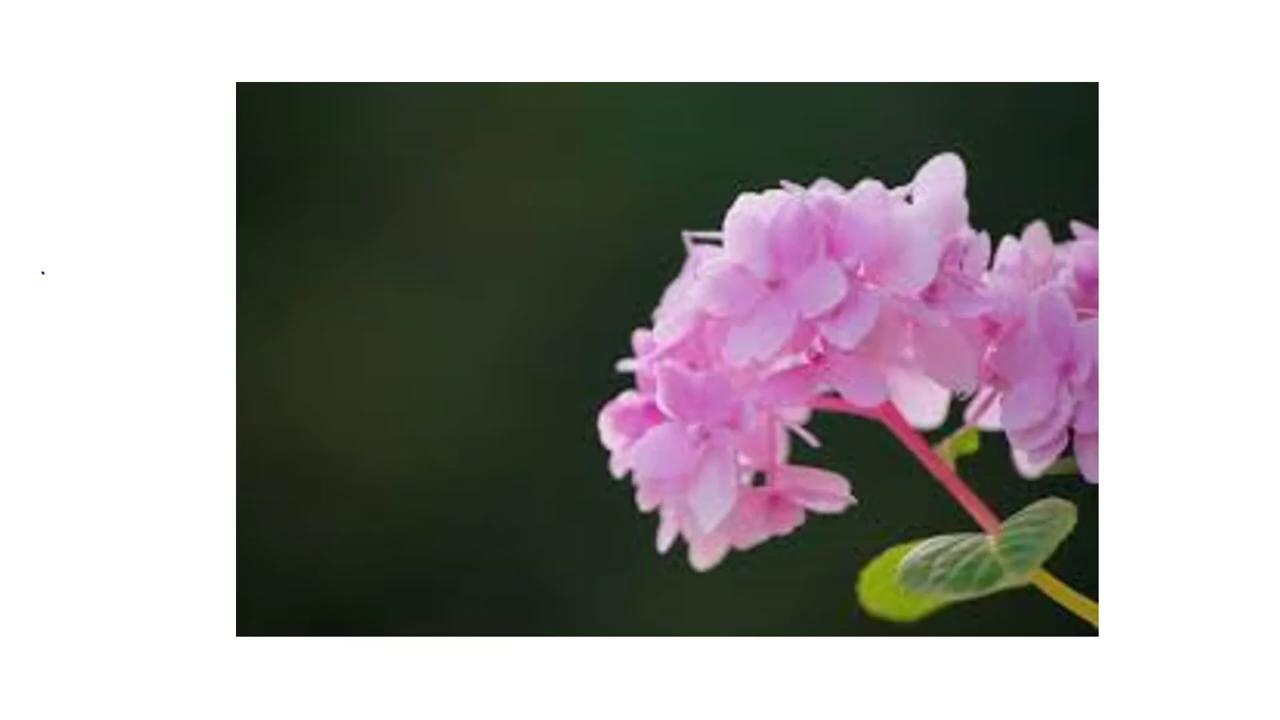
pyautogui.moveTo(56, 185); pyautogui.dragTo(162, 258)
pyautogui.moveTo(56, 185)
pyautogui.mouseDown()
pyautogui.moveTo(60, 270)
pyautogui.moveTo(158, 274)
pyautogui.mouseUp()
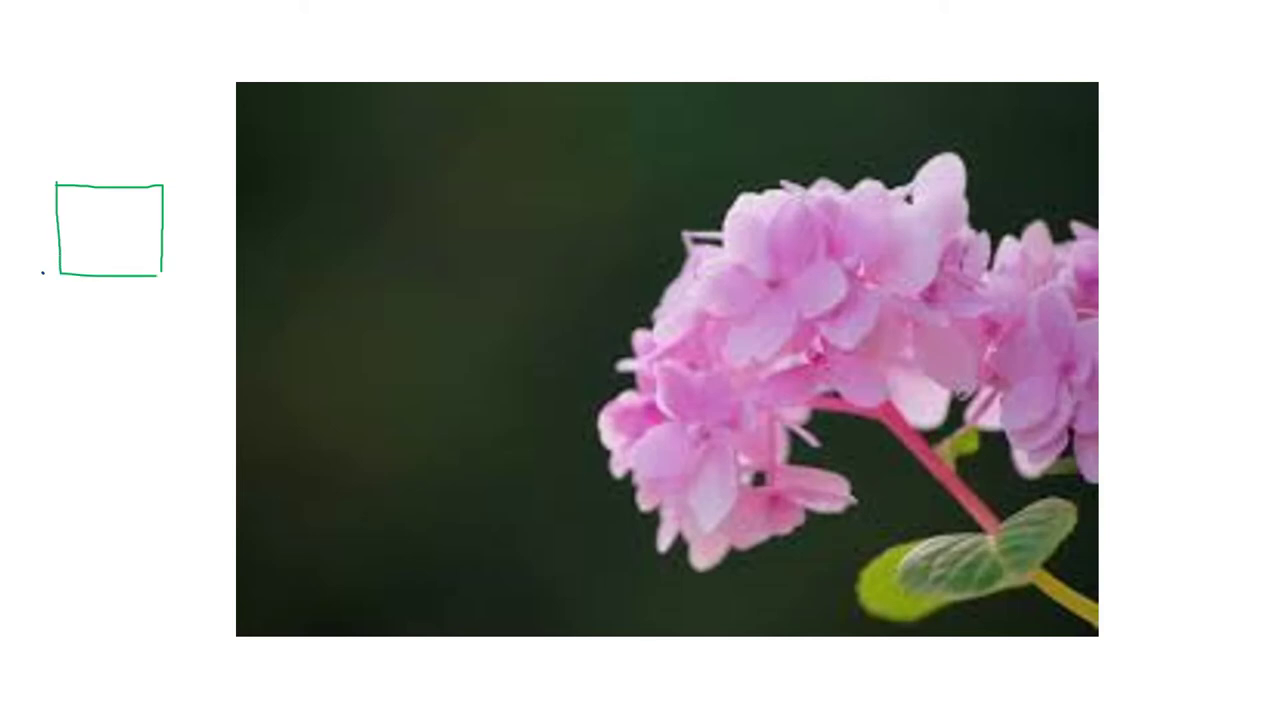
pyautogui.press('Right')
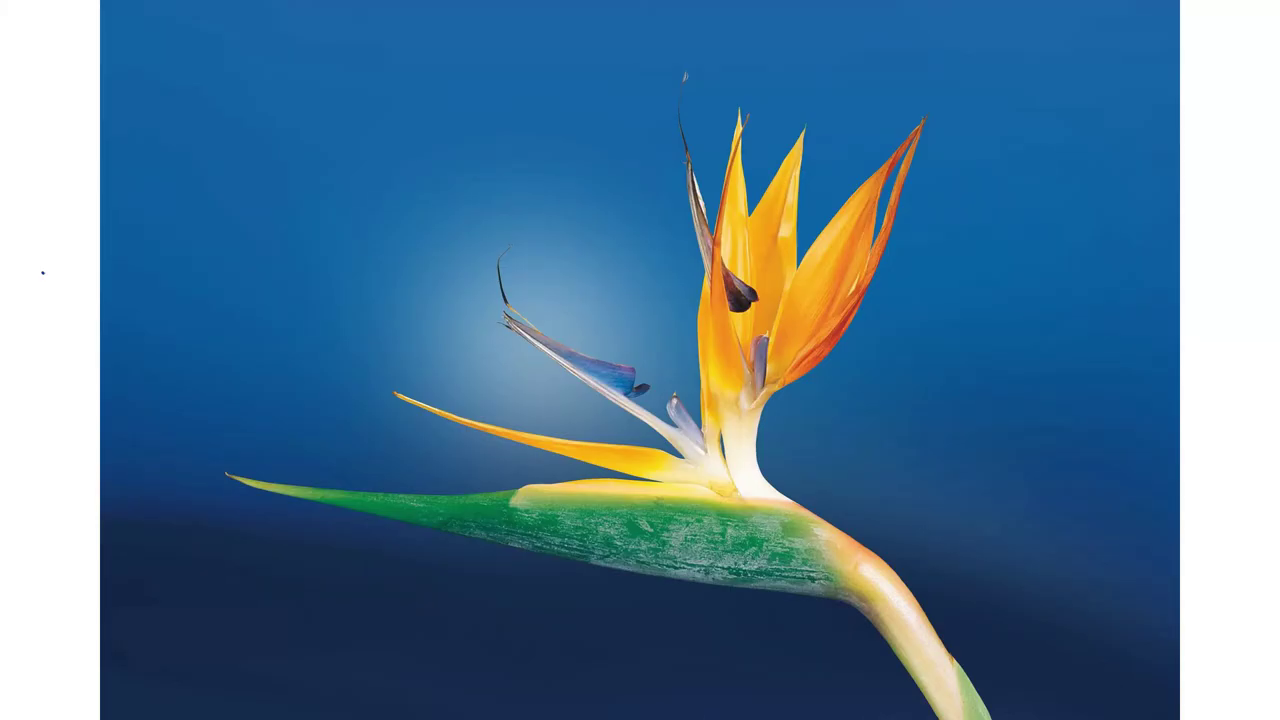
pyautogui.moveTo(46, 182)
pyautogui.mouseDown()
pyautogui.moveTo(75, 258)
pyautogui.moveTo(36, 188)
pyautogui.mouseUp()
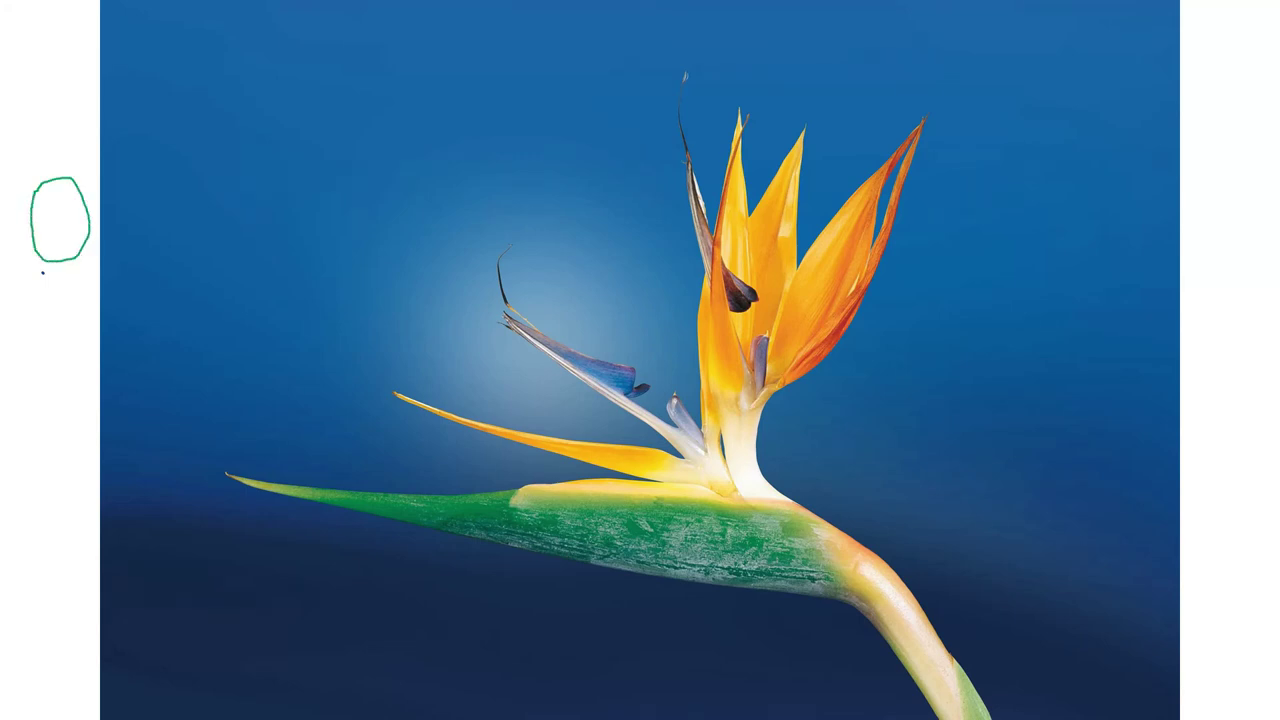
pyautogui.press('Right')
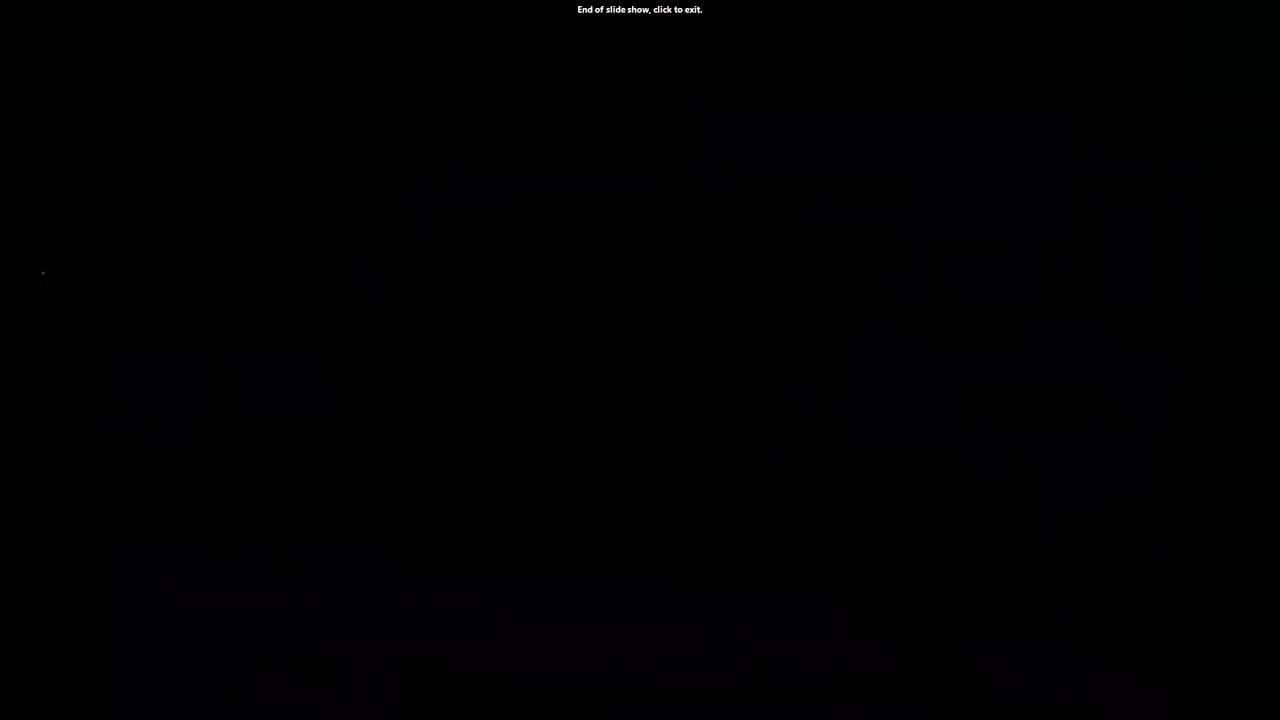
pyautogui.press('Escape')
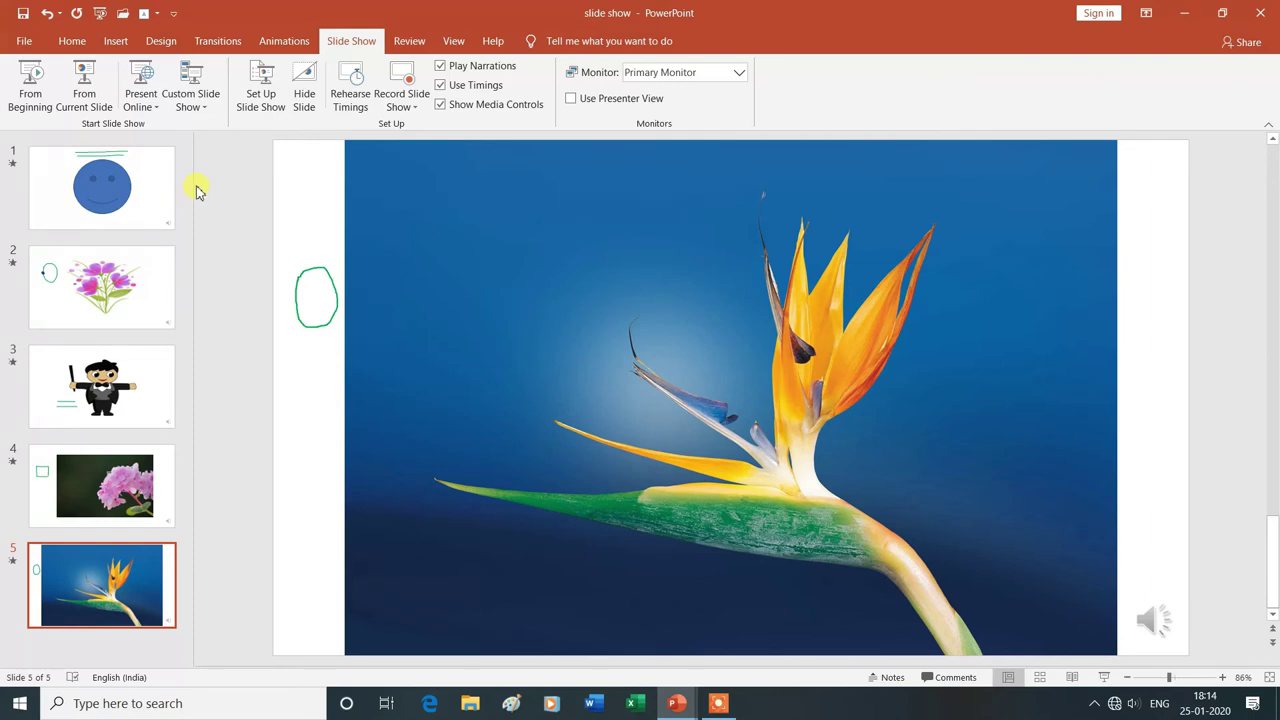
pyautogui.click(416, 108)
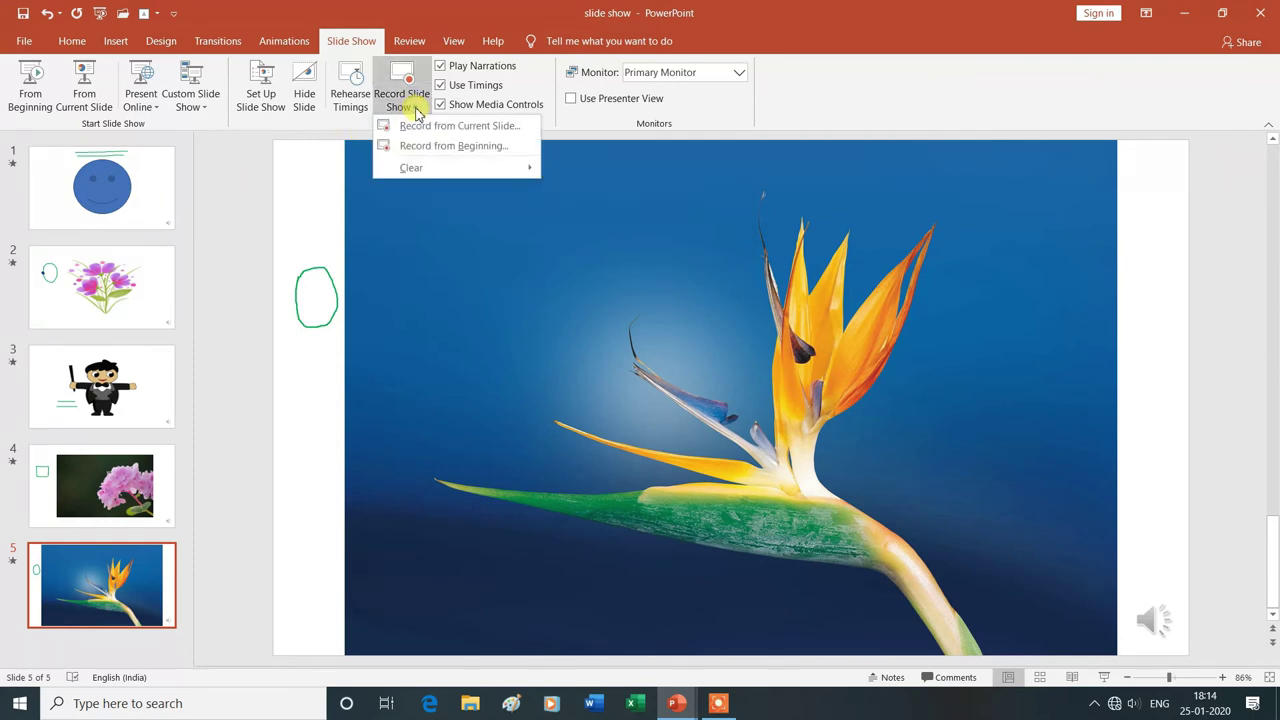
pyautogui.moveTo(424, 172)
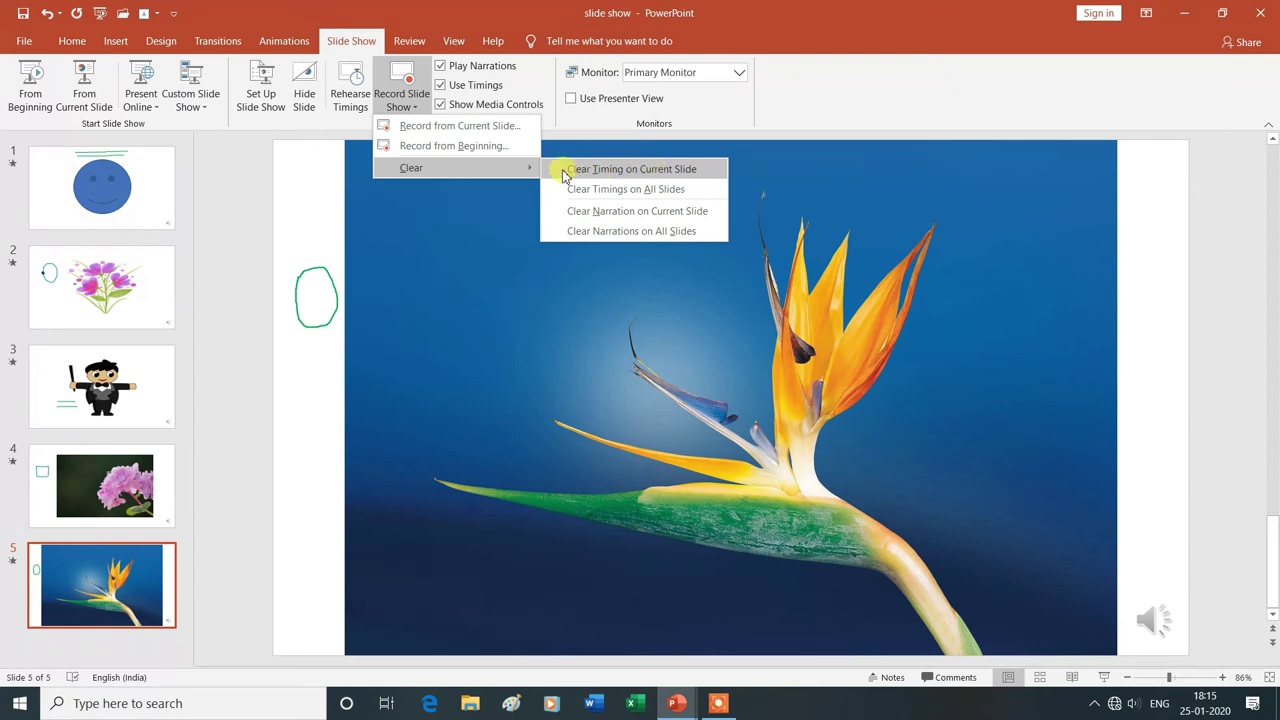
pyautogui.click(488, 244)
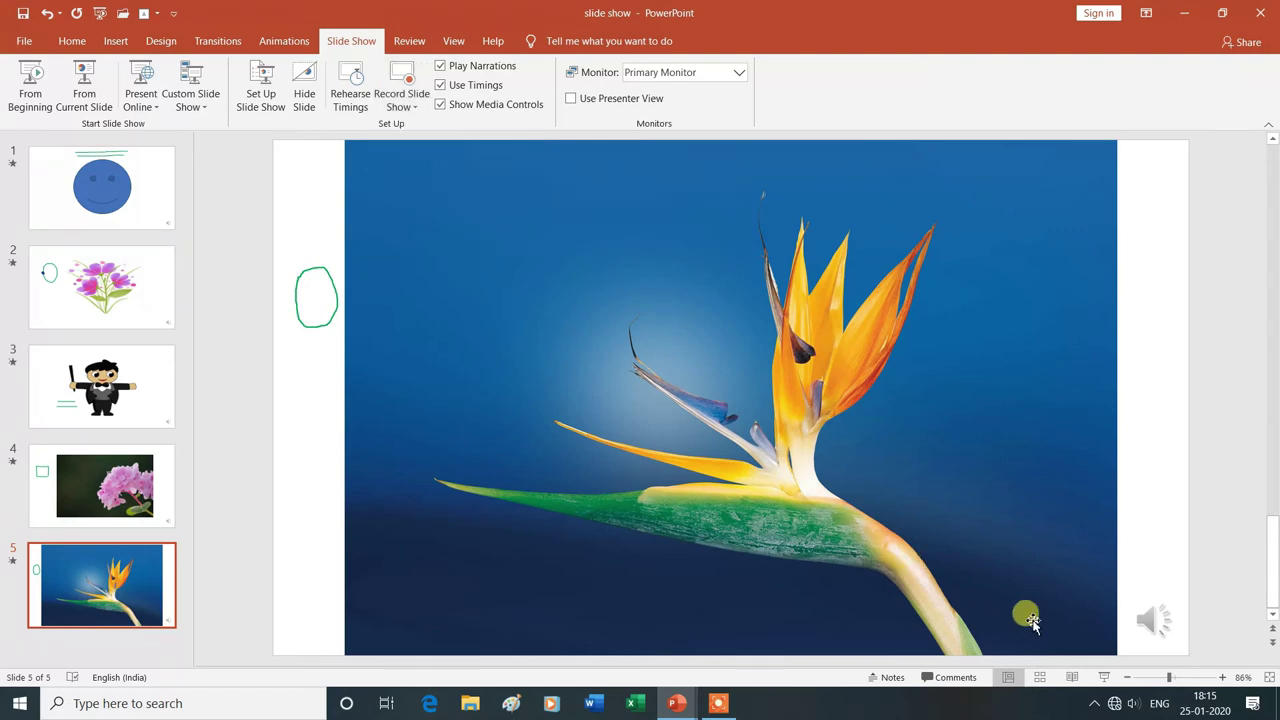
pyautogui.click(1042, 680)
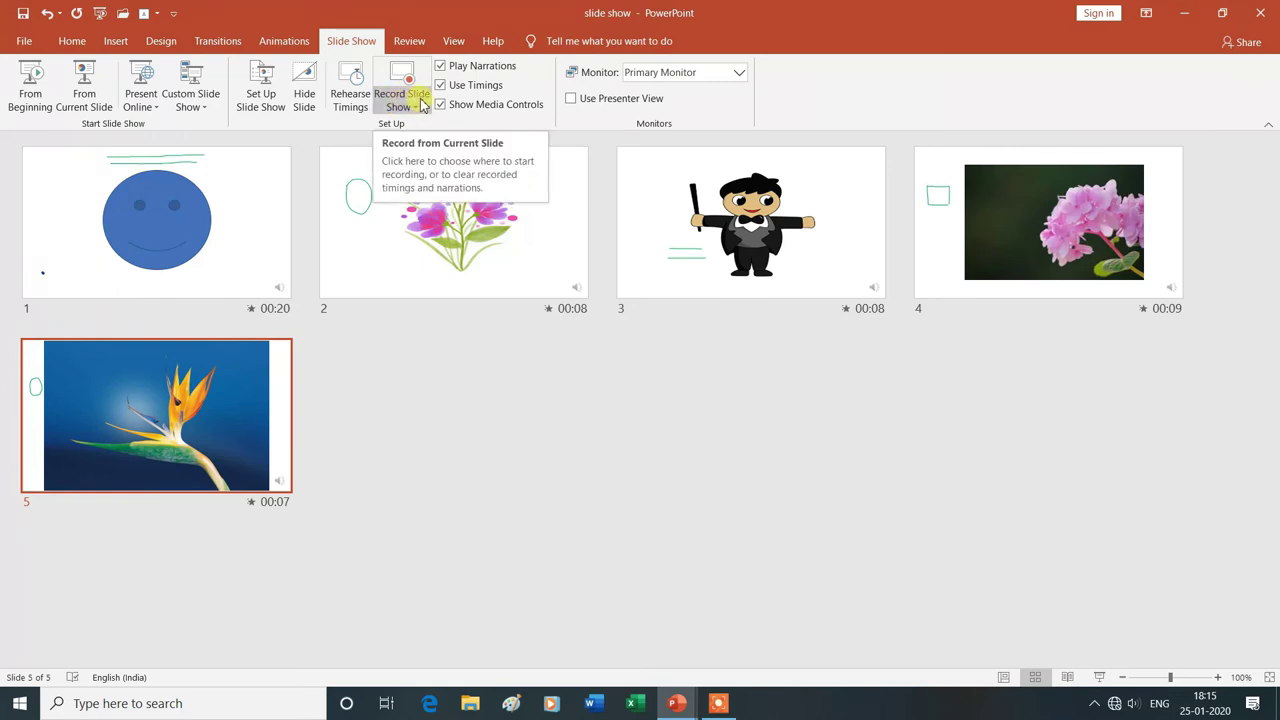
# Step: Select slide 1 in Slide Sorter and clear its recorded 00:20 timing
pyautogui.click(416, 112)
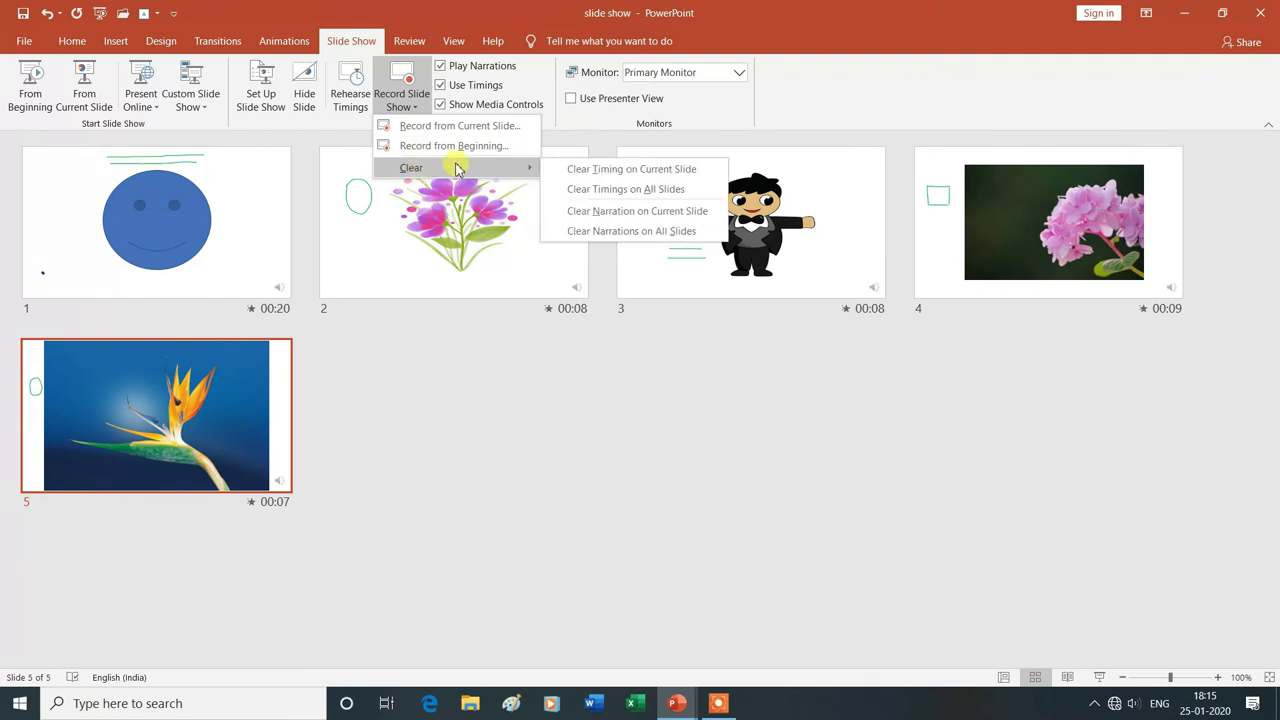
pyautogui.click(233, 216)
pyautogui.click(250, 242)
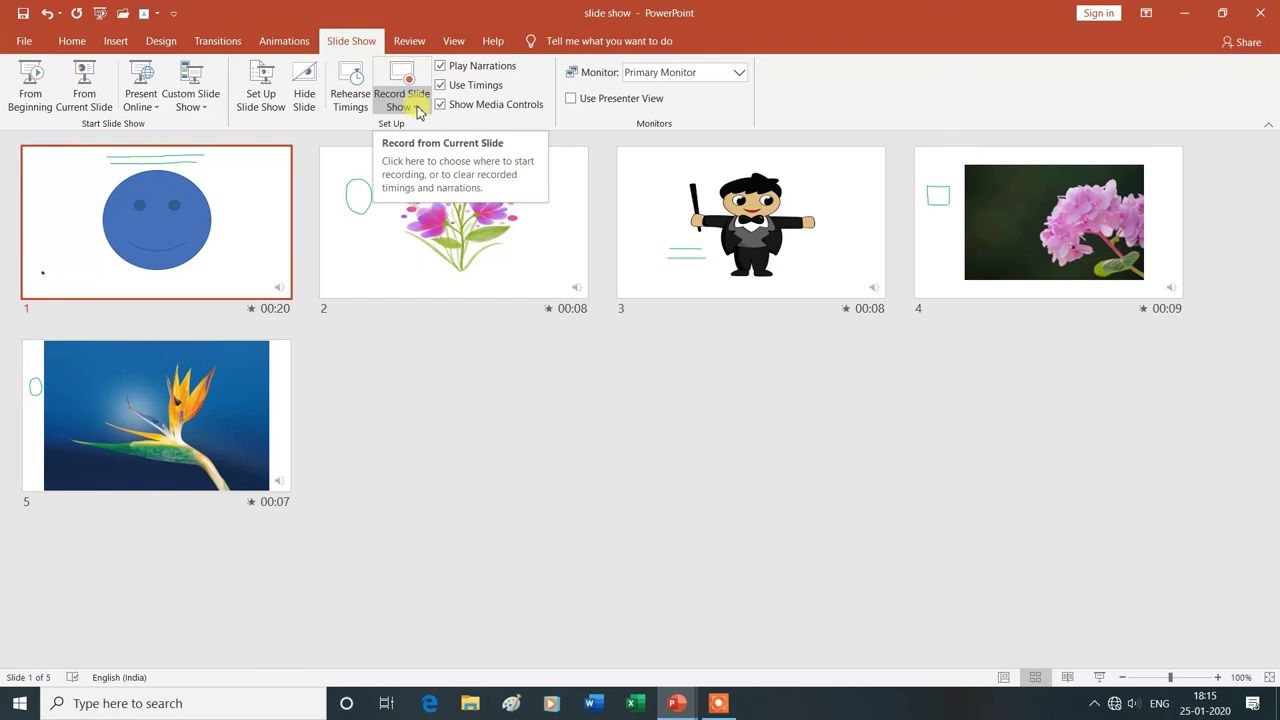
pyautogui.click(419, 112)
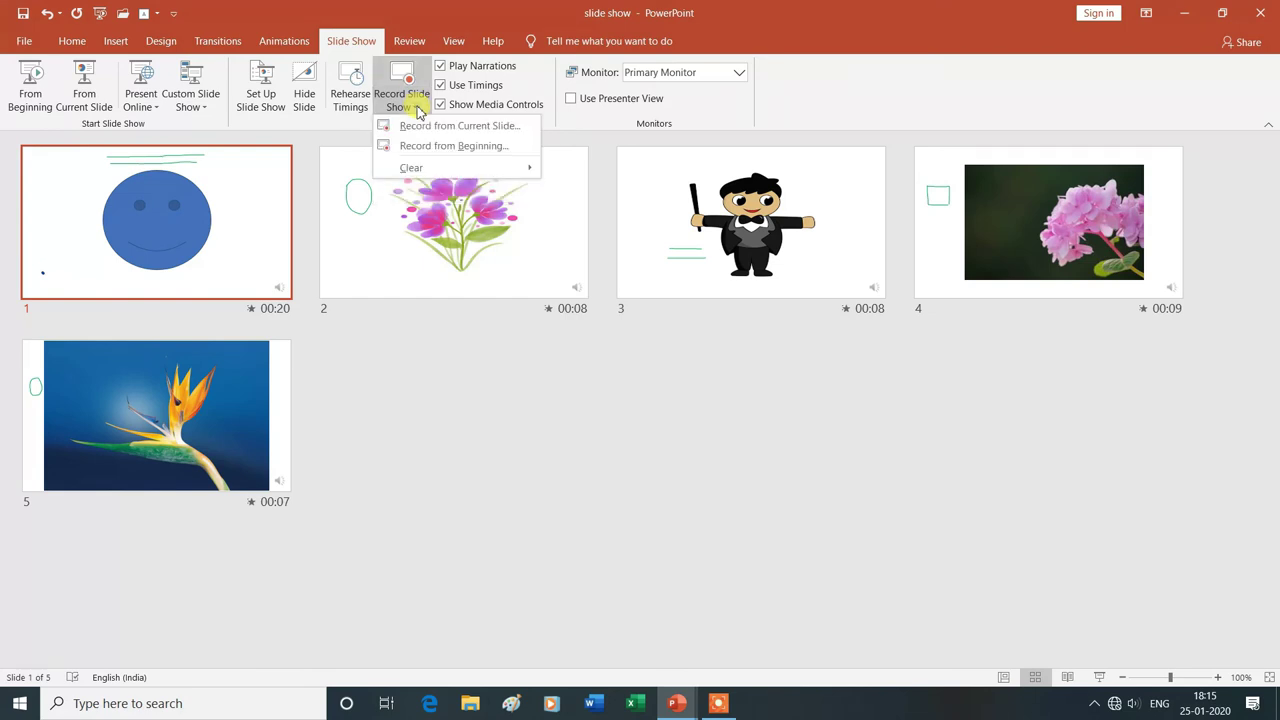
pyautogui.moveTo(427, 178)
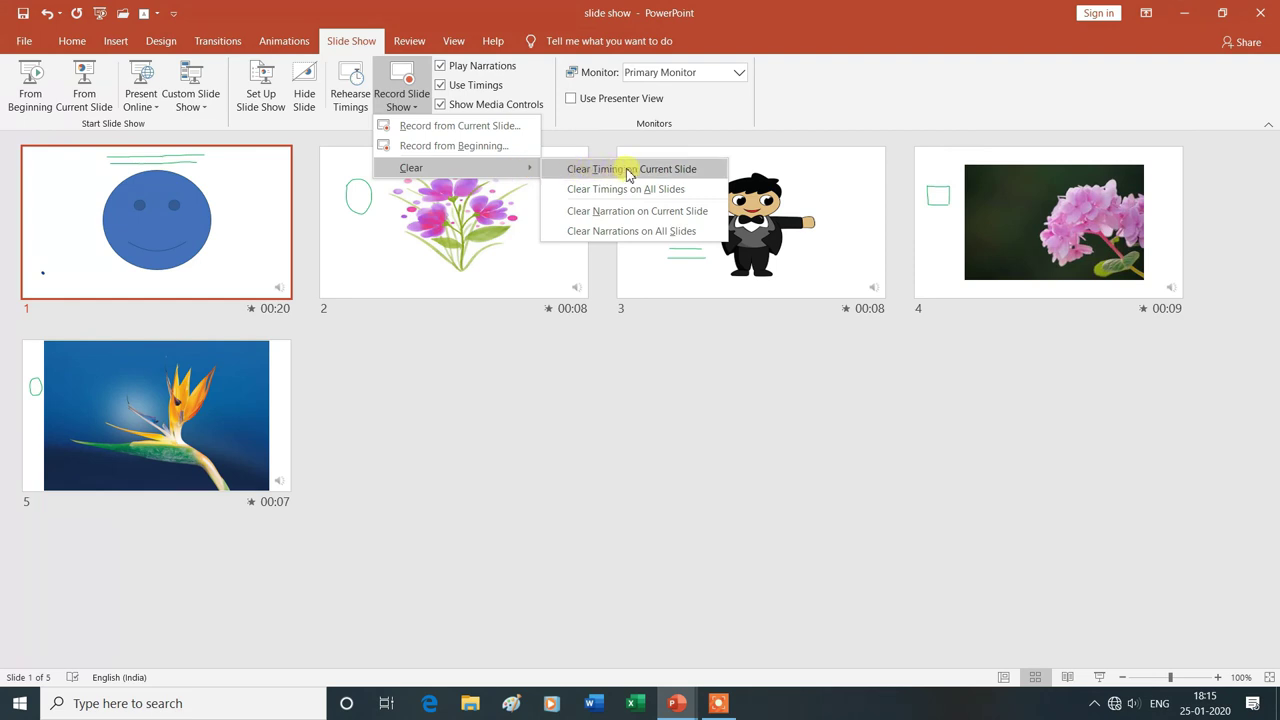
pyautogui.click(628, 175)
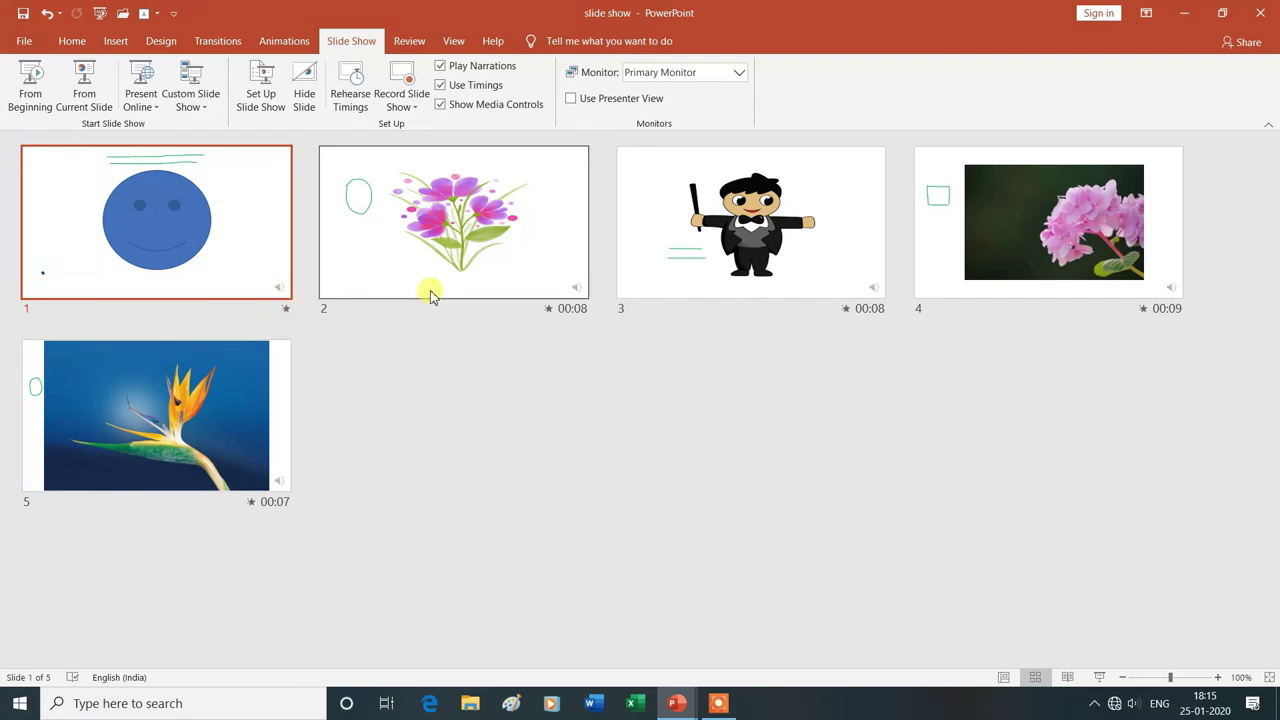
pyautogui.click(533, 261)
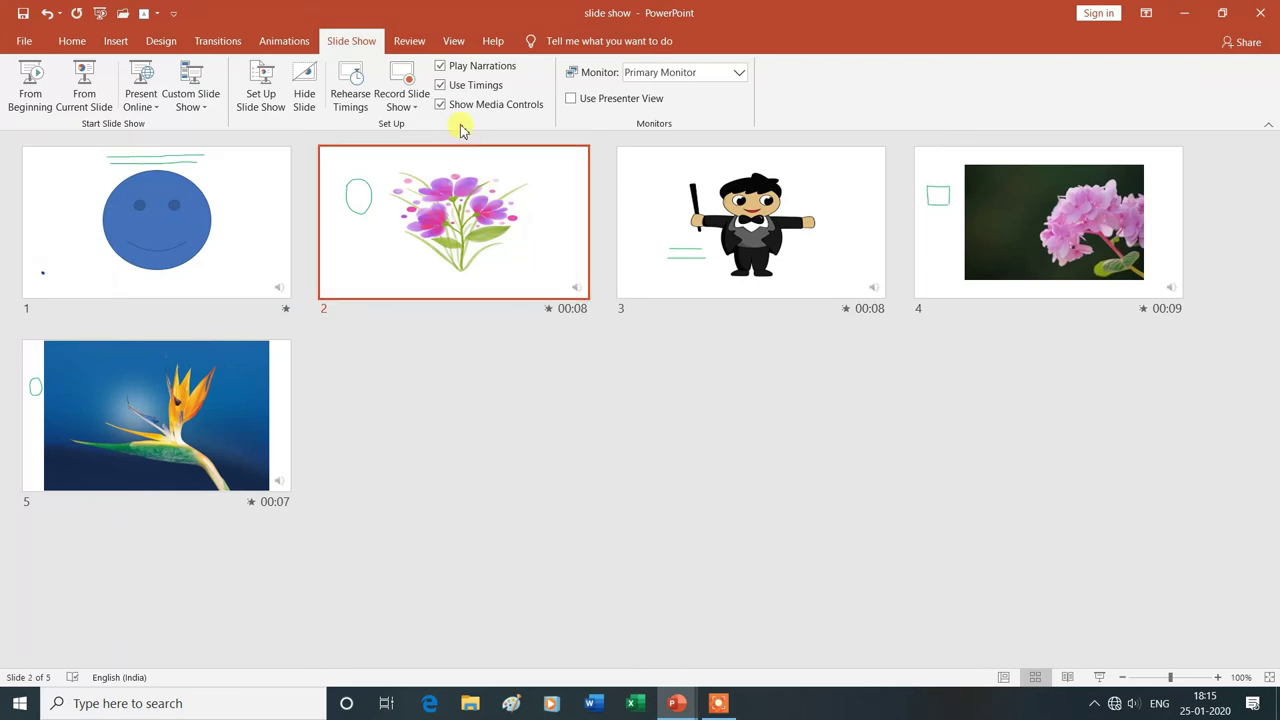
# Step: Clear slide 2's recorded timing, then clear the timings from all slides
pyautogui.click(414, 108)
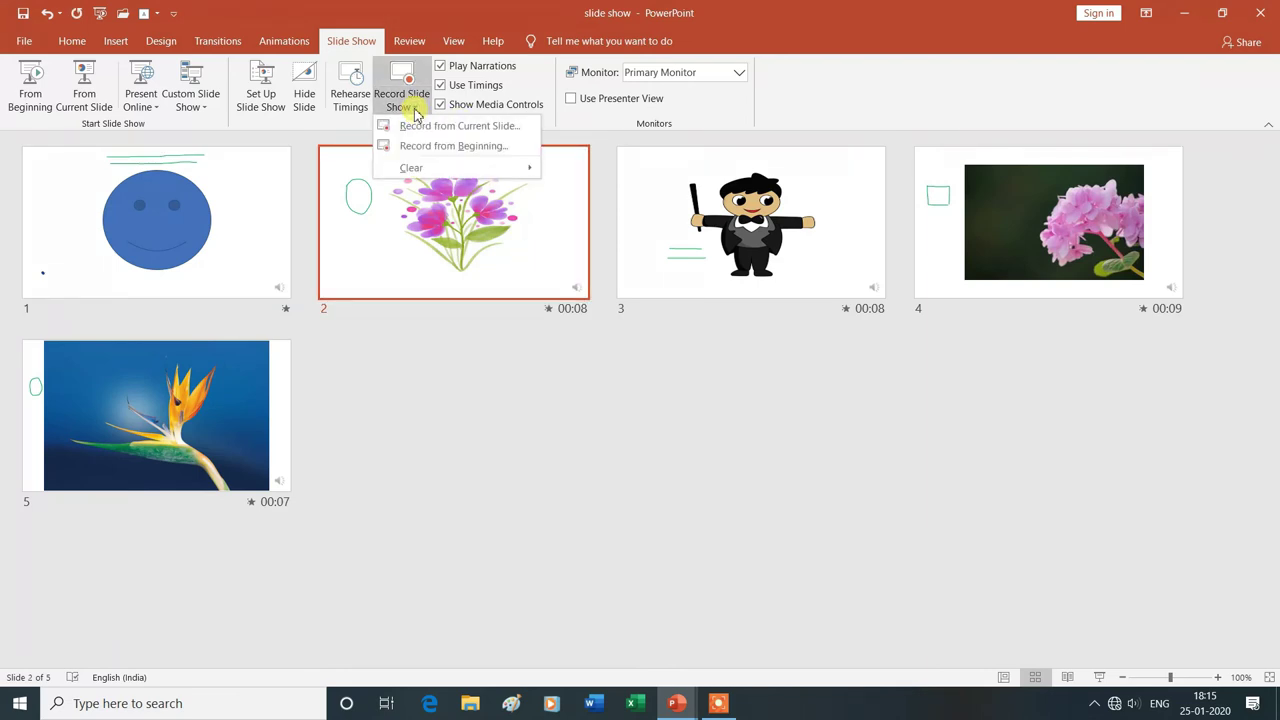
pyautogui.moveTo(427, 170)
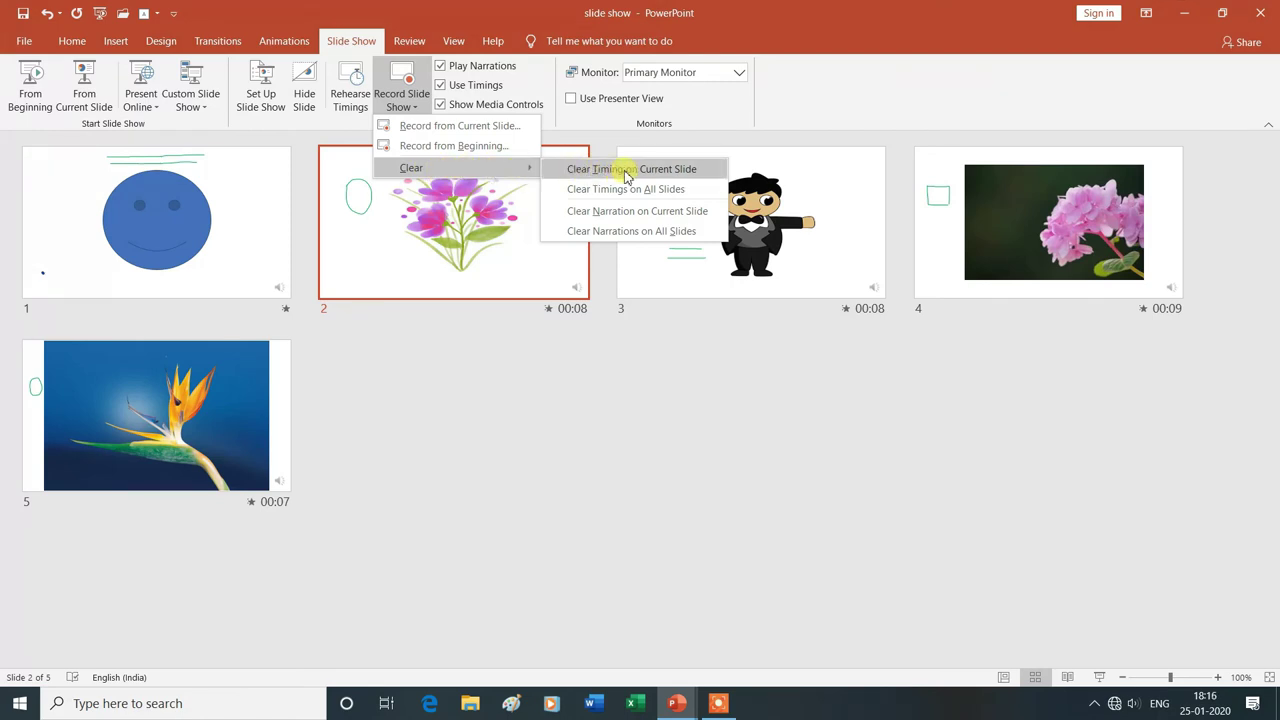
pyautogui.click(625, 172)
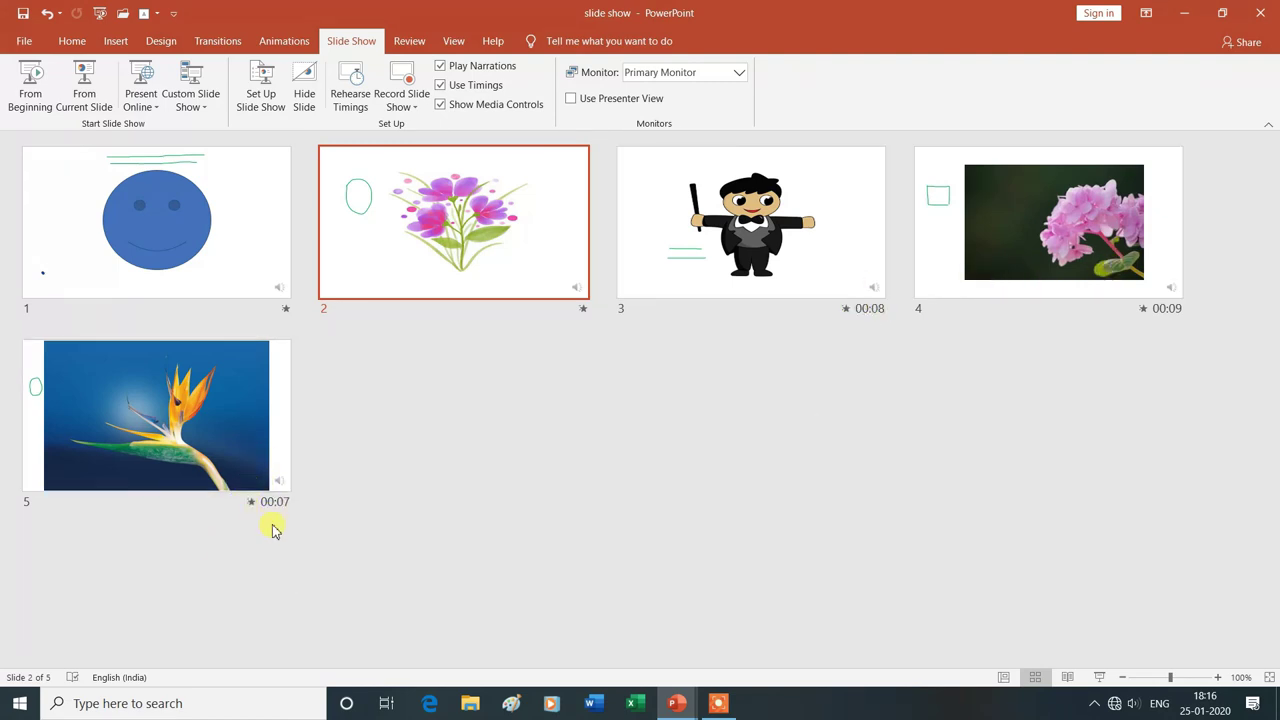
pyautogui.click(418, 110)
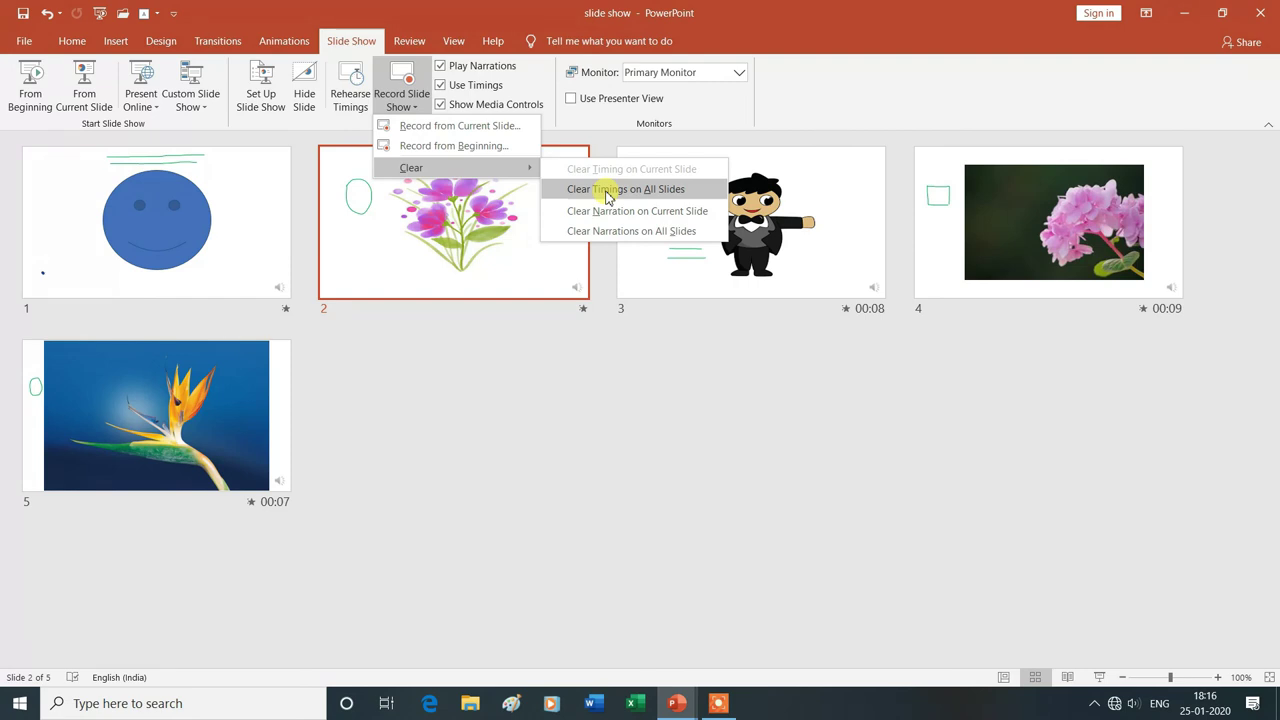
pyautogui.click(607, 190)
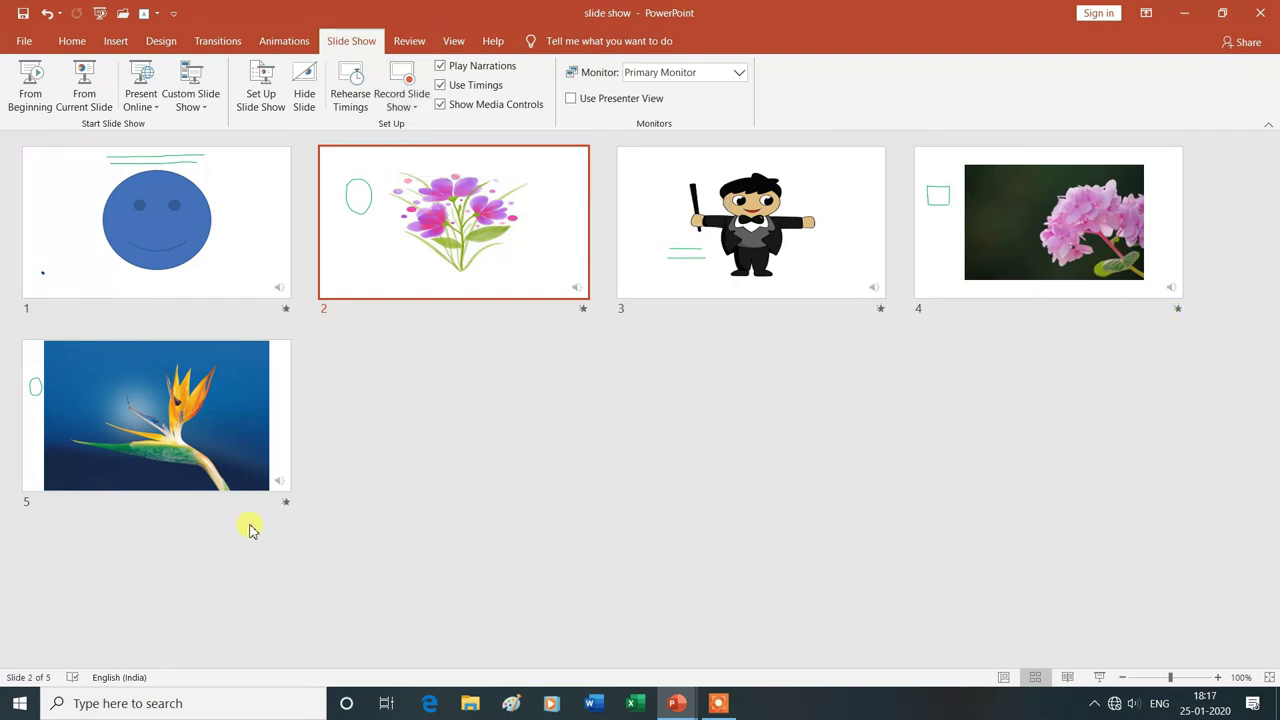
# Step: Select slide 1 and clear its recorded narration and ink marks
pyautogui.click(415, 113)
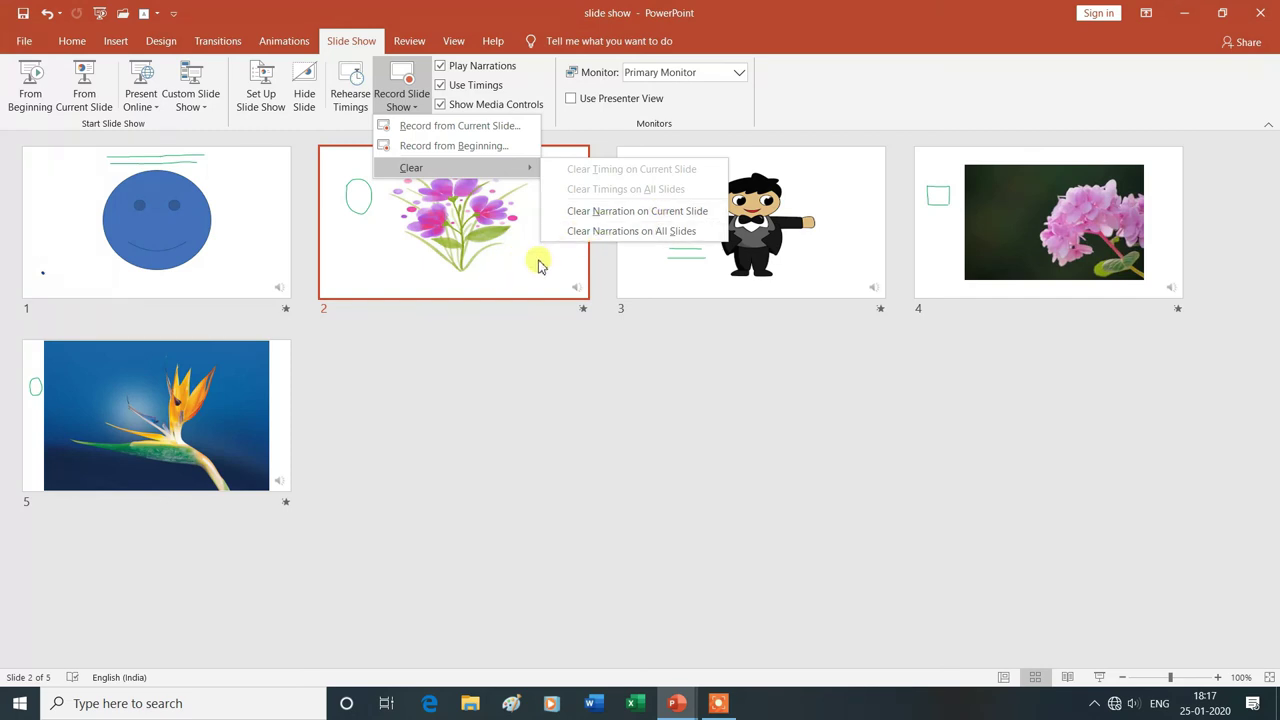
pyautogui.click(520, 365)
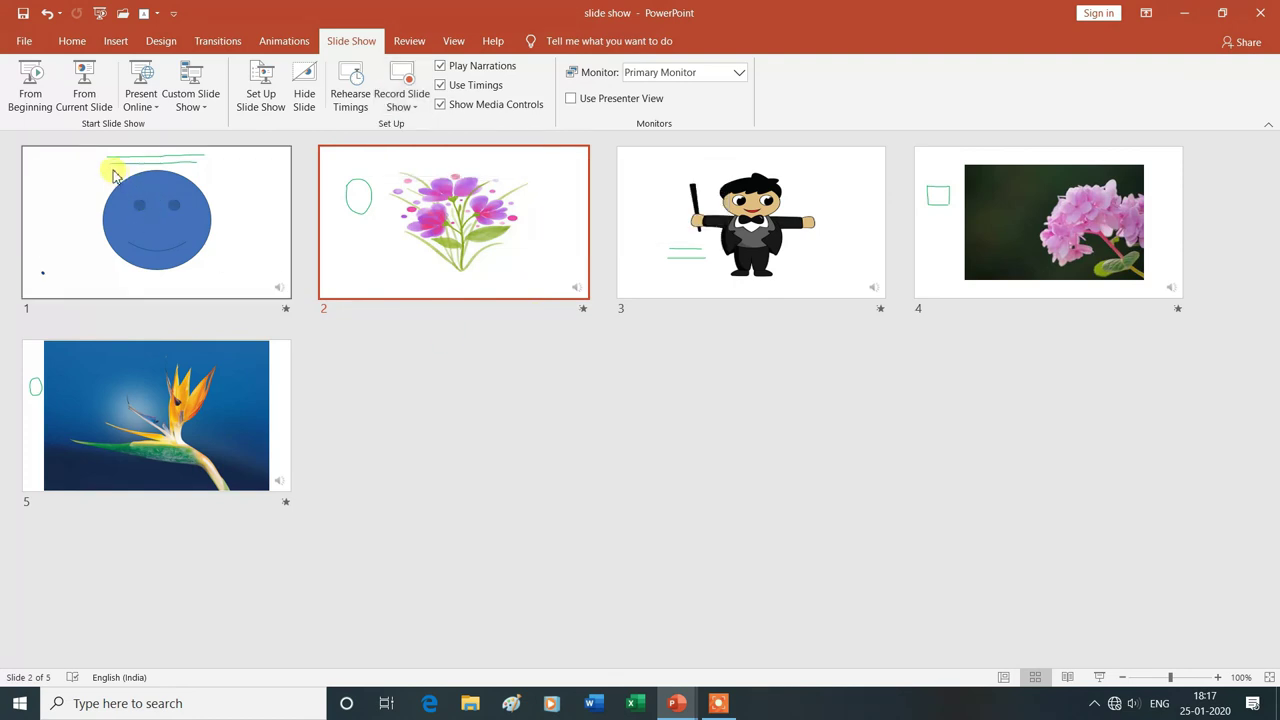
pyautogui.click(80, 176)
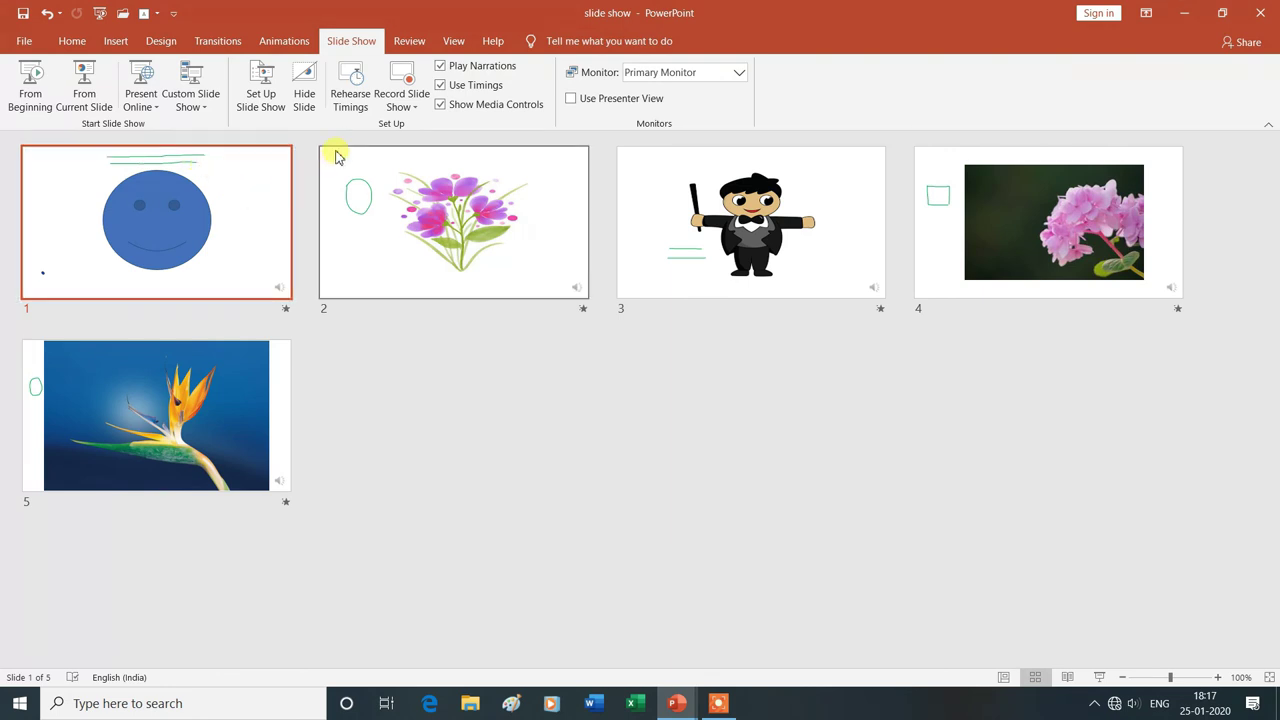
pyautogui.click(412, 108)
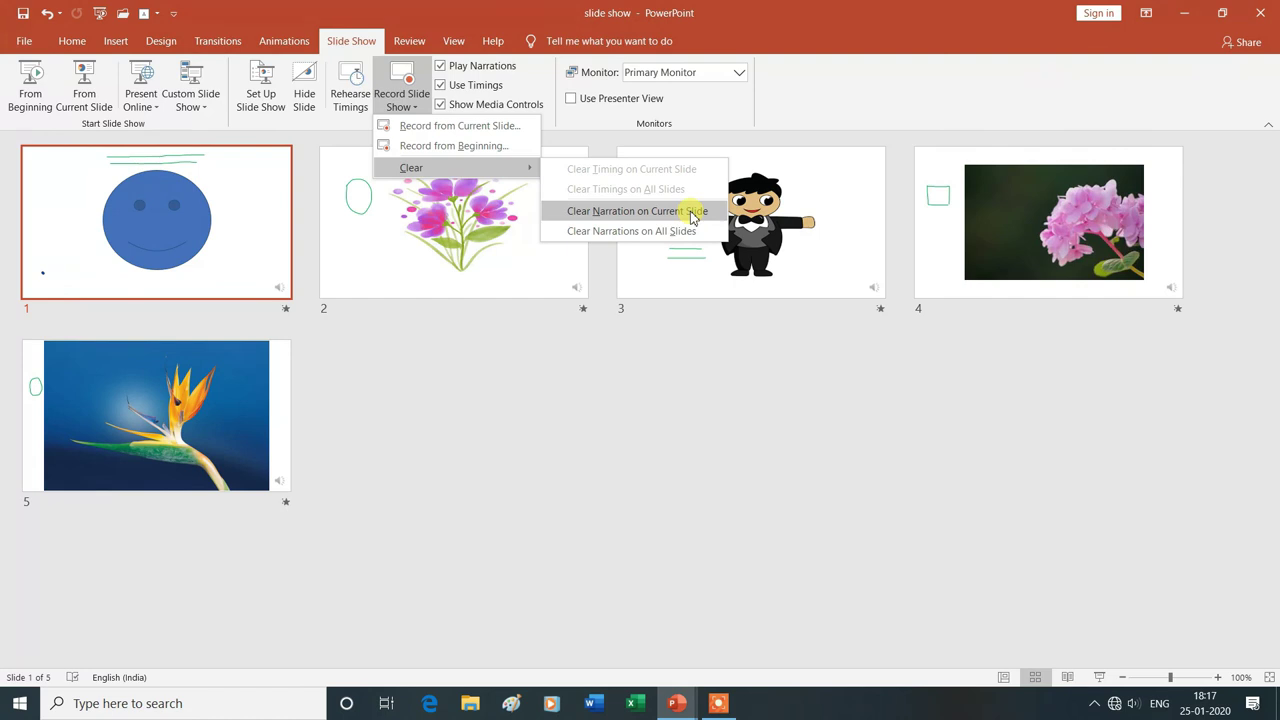
pyautogui.click(693, 213)
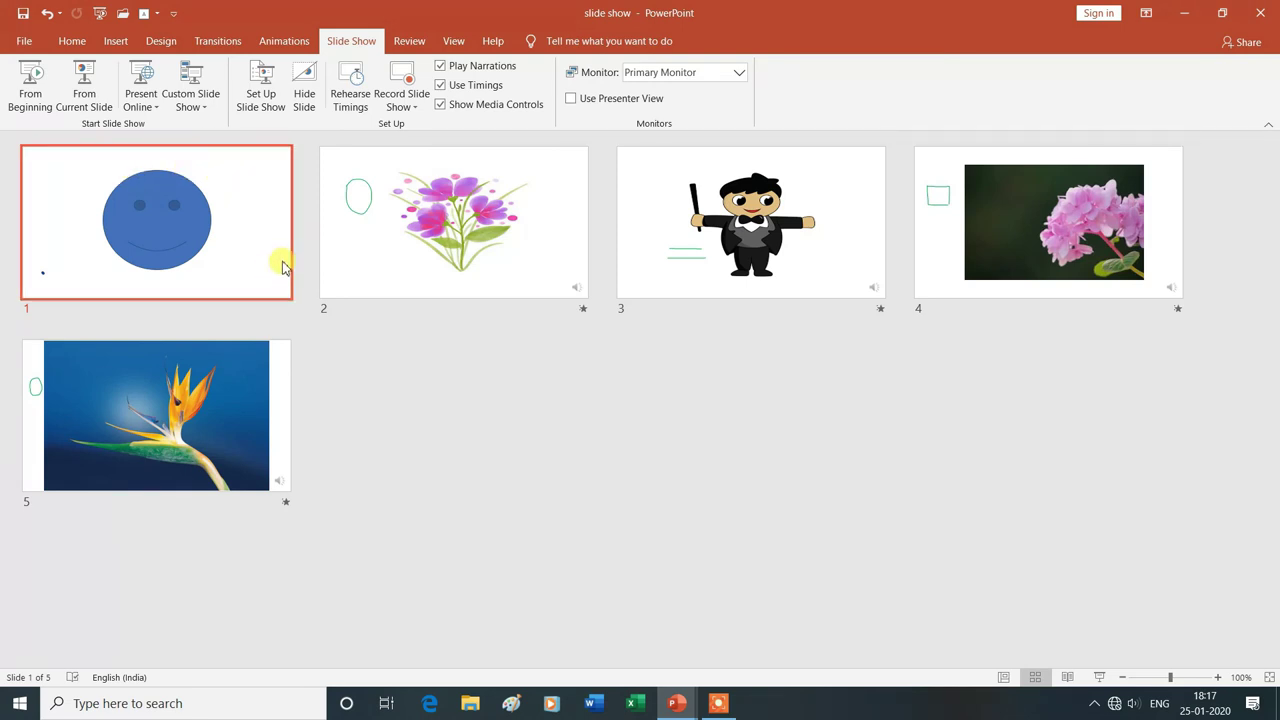
pyautogui.click(376, 252)
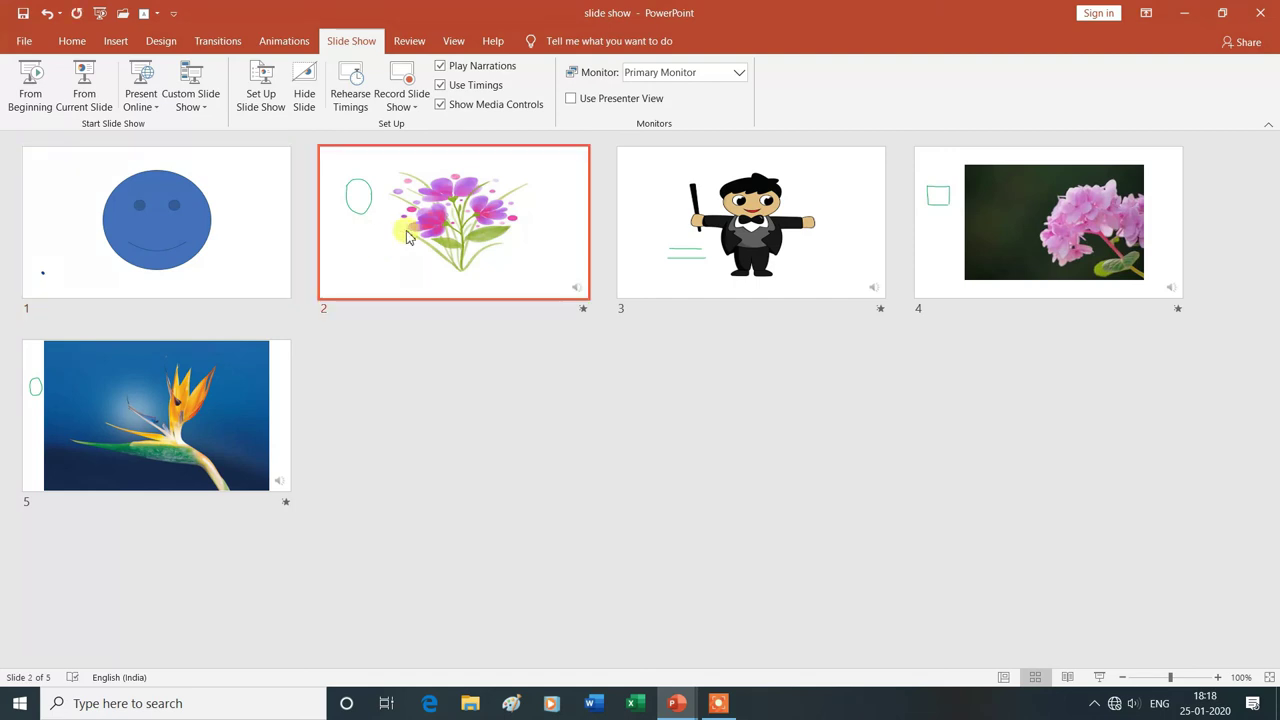
# Step: Clear slide 2's narration, then clear the narrations and ink from all slides
pyautogui.click(415, 112)
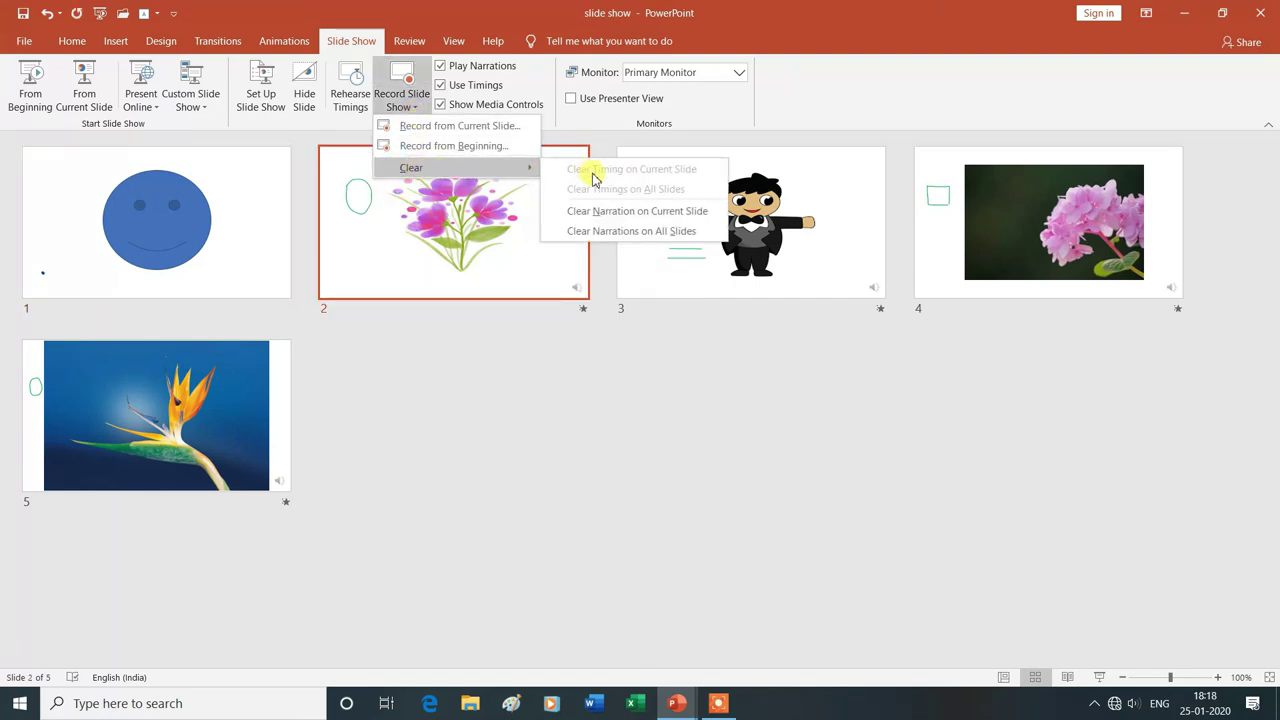
pyautogui.click(672, 213)
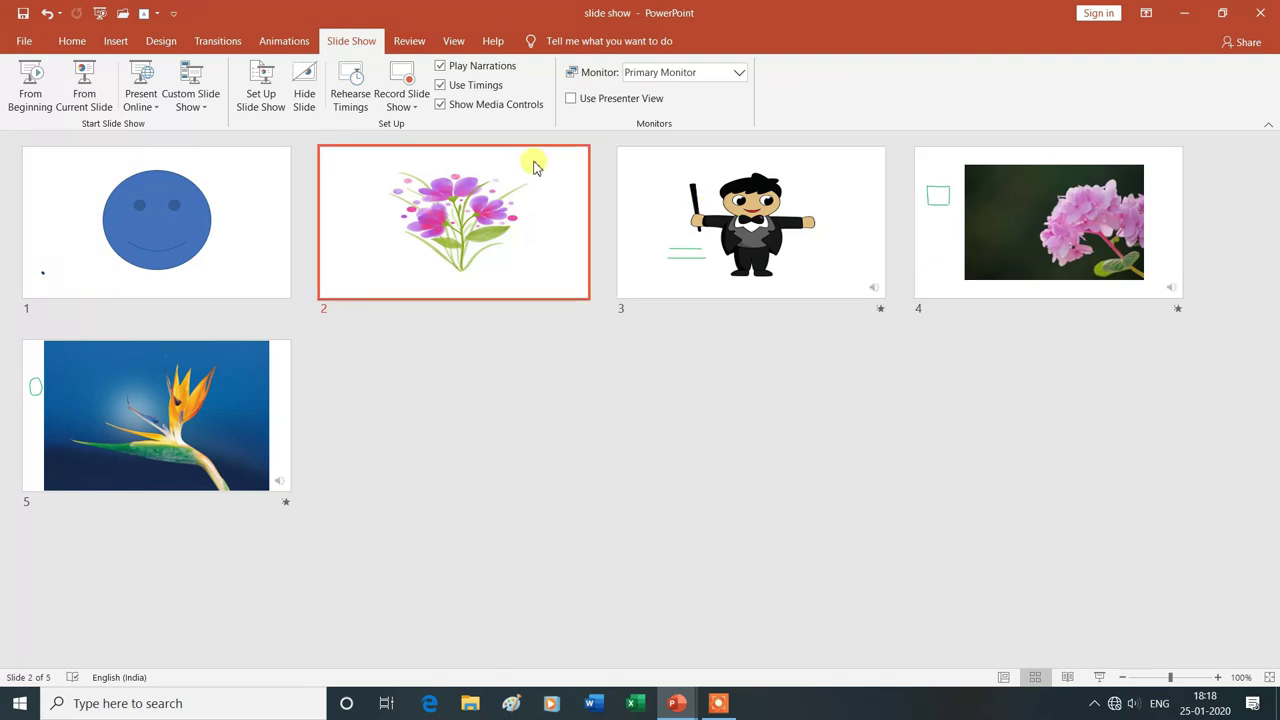
pyautogui.click(418, 112)
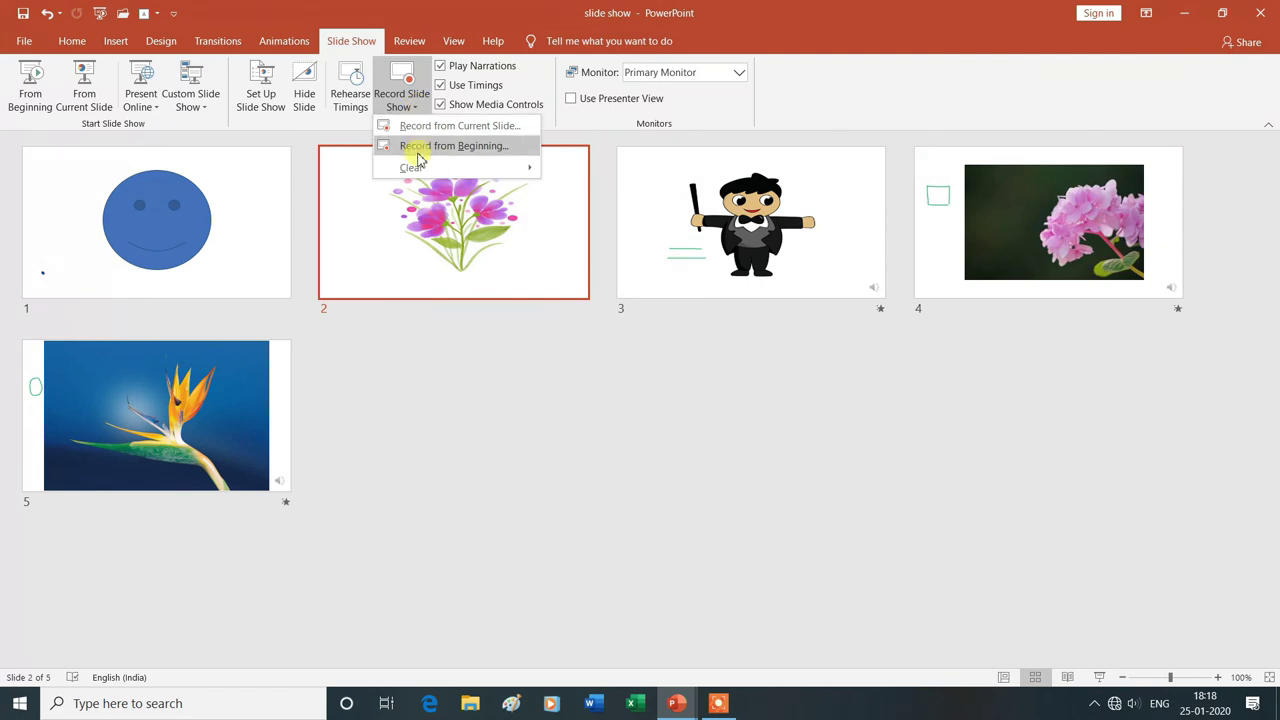
pyautogui.moveTo(416, 170)
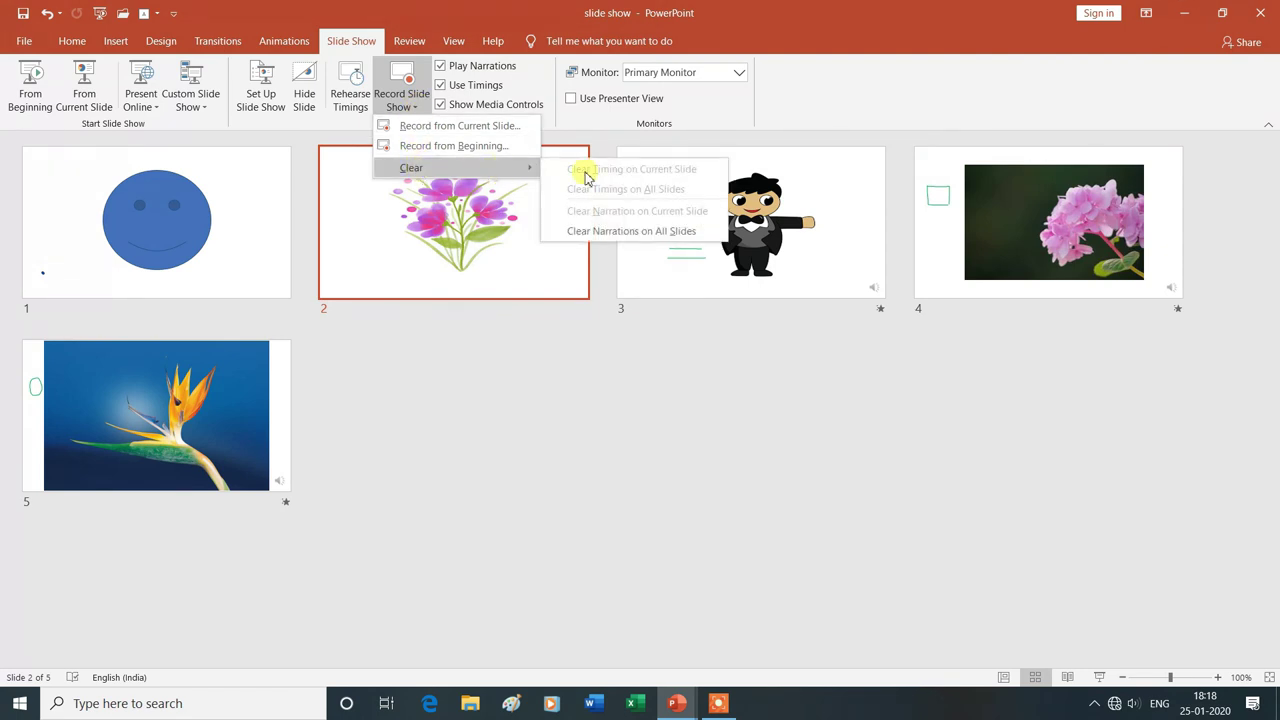
pyautogui.click(609, 233)
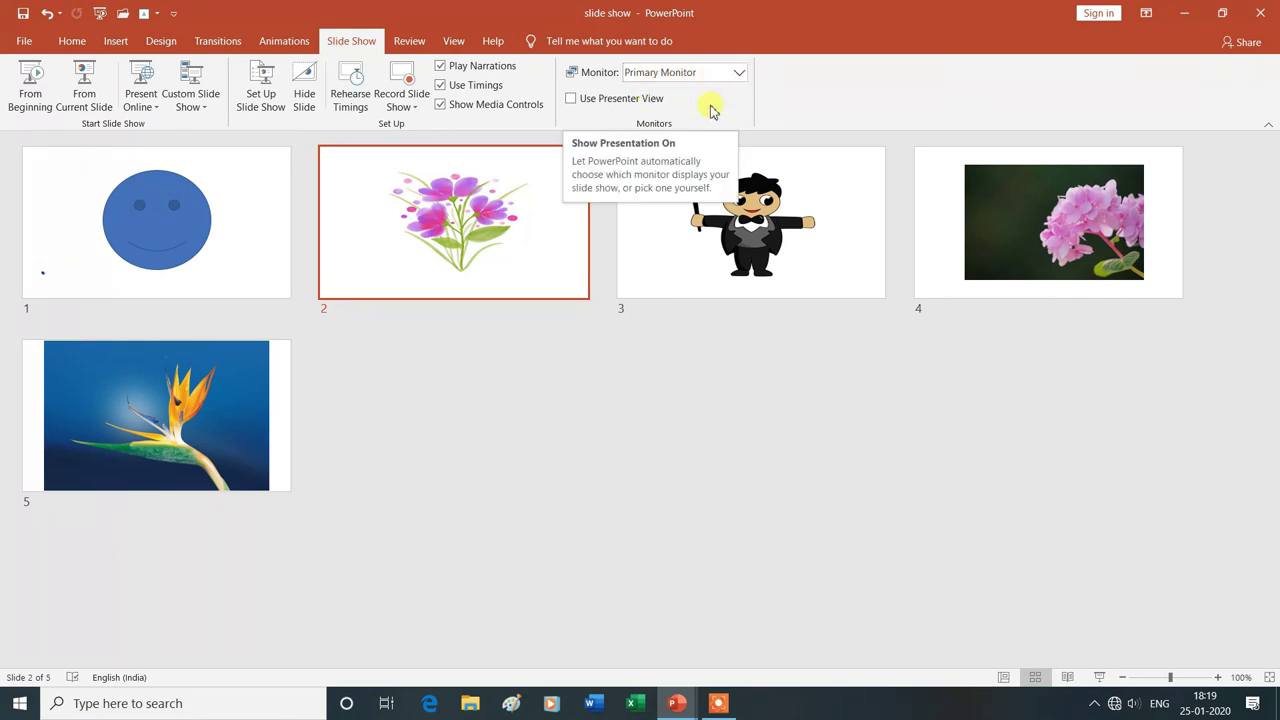
# Step: Set the slide show Monitor option to Primary Monitor
pyautogui.click(739, 76)
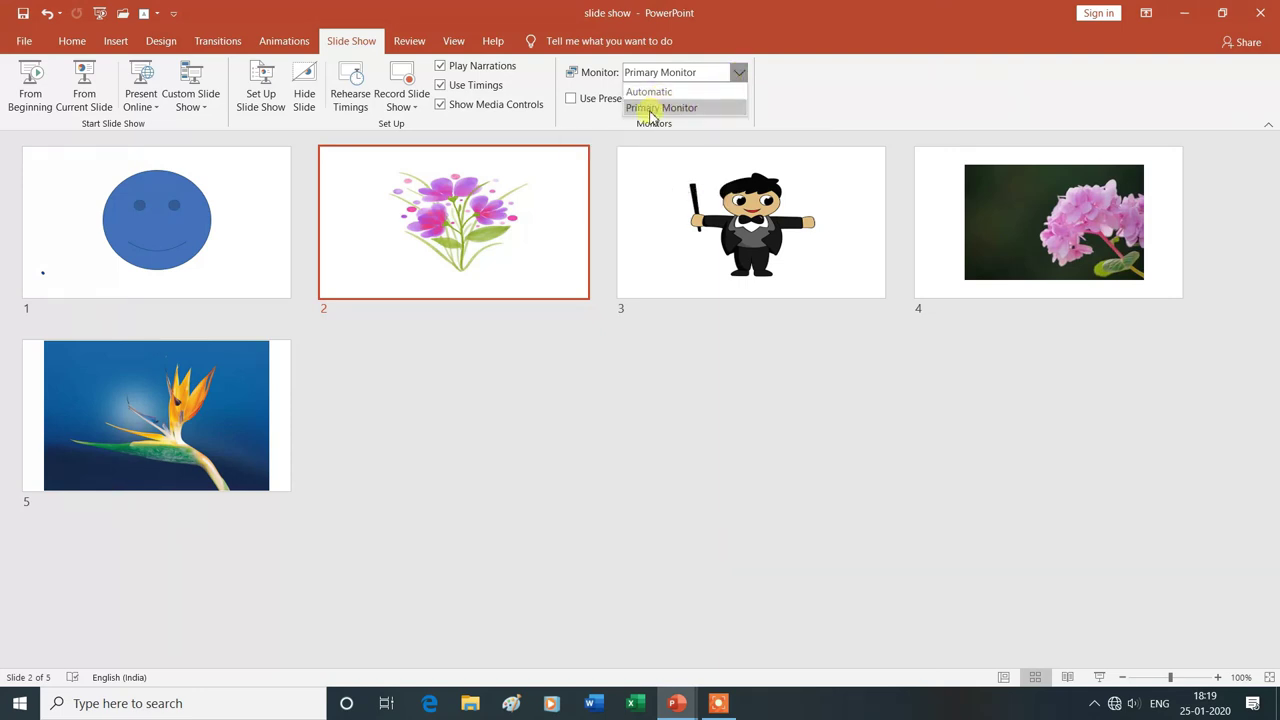
pyautogui.click(684, 108)
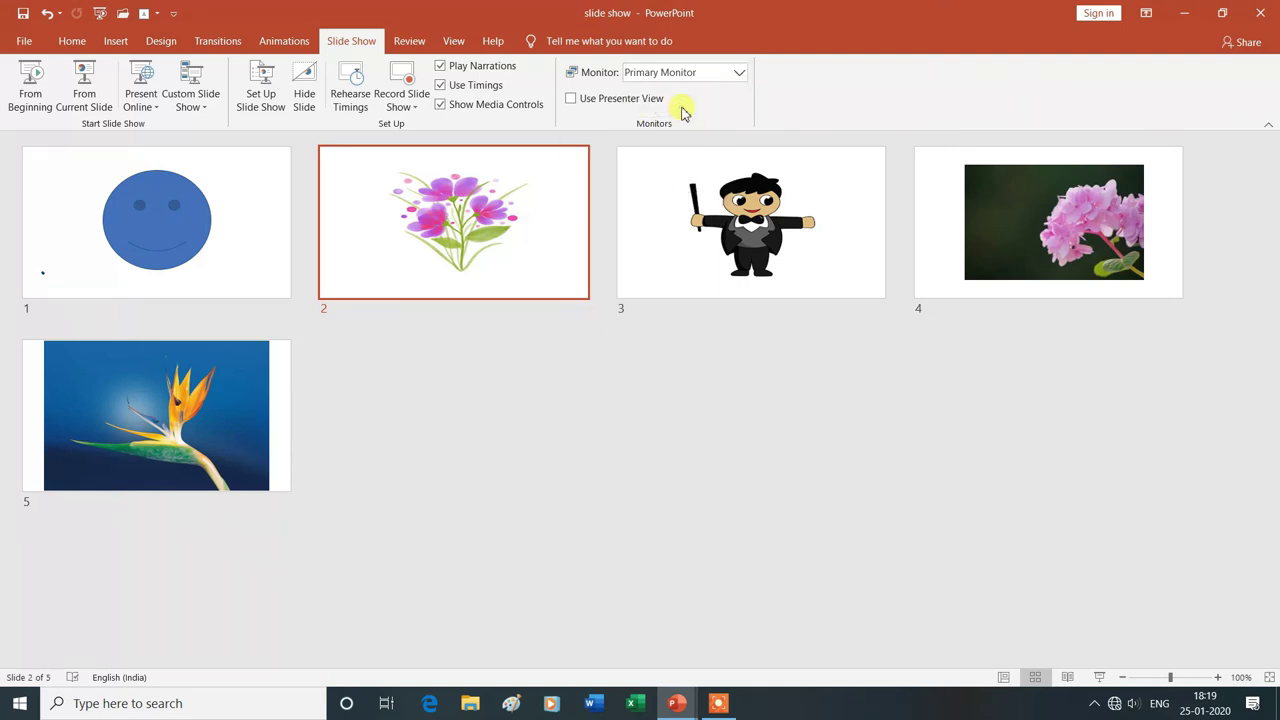